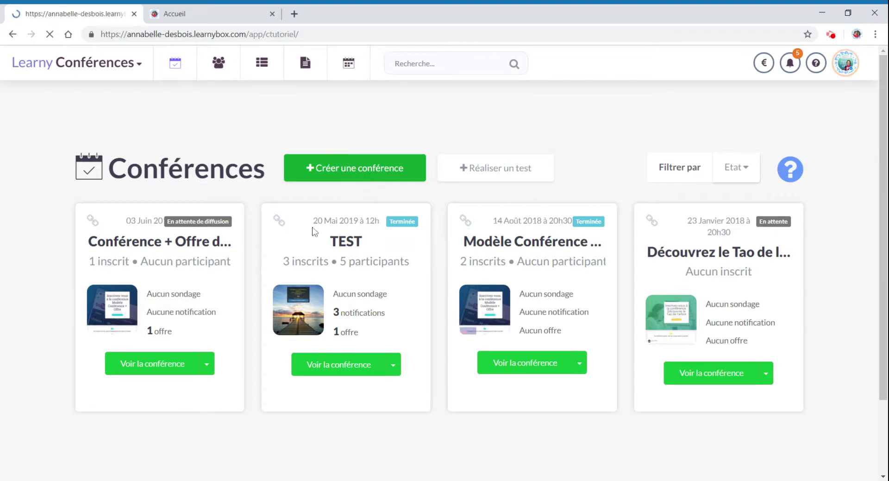
# - Create a new conference named "Coaching de groupe" dated 4 June 2019 at 10:00, and continue to the presenter settings
pyautogui.moveTo(115, 74)
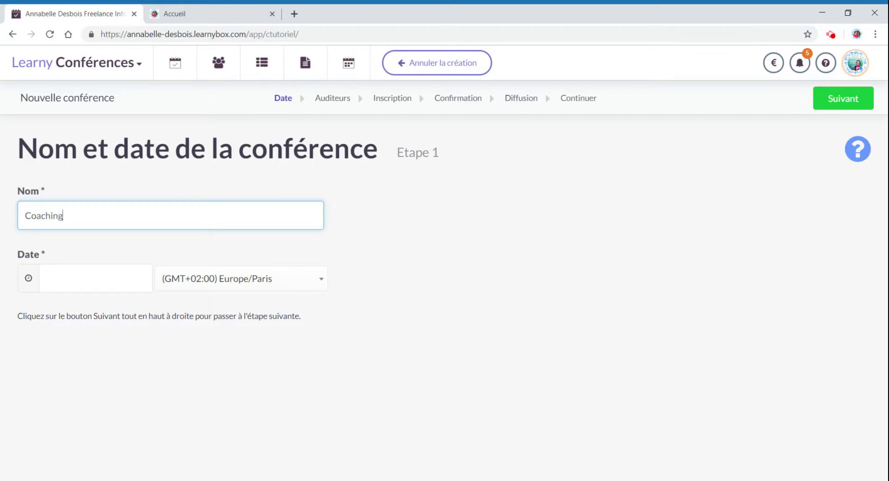
pyautogui.write('e groupe')
pyautogui.click(123, 280)
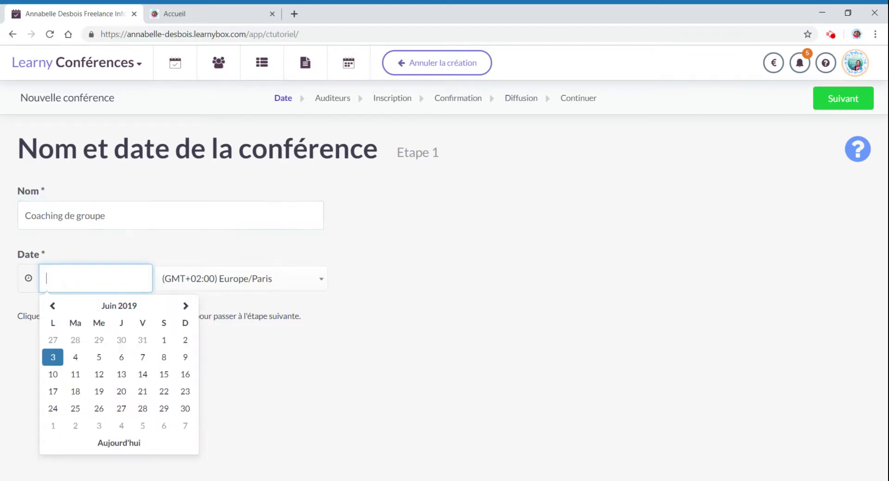
pyautogui.click(127, 443)
pyautogui.click(132, 279)
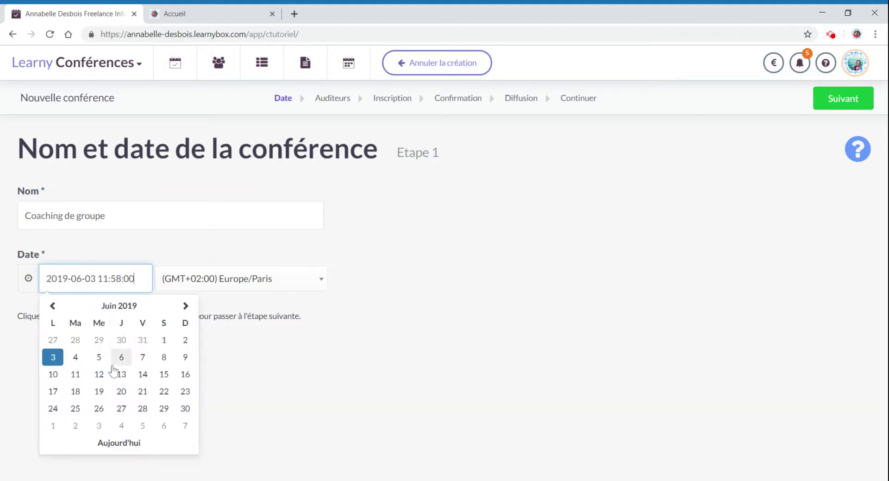
pyautogui.click(78, 357)
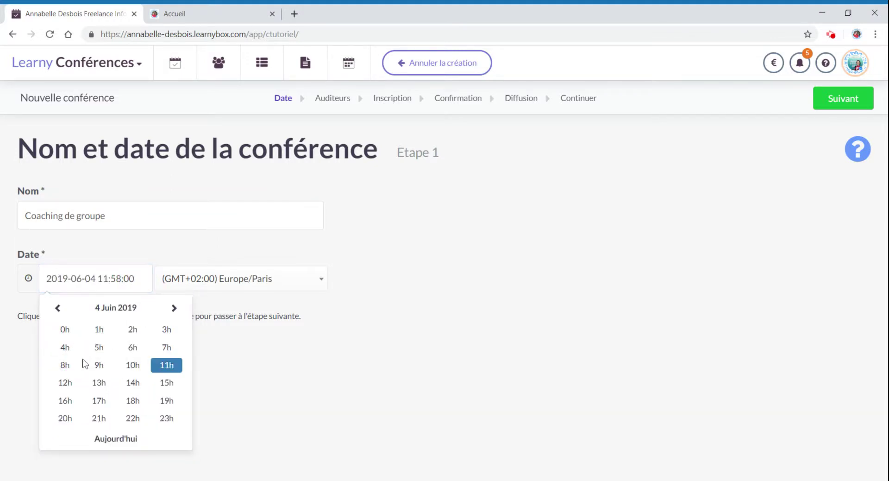
pyautogui.click(132, 365)
pyautogui.click(69, 330)
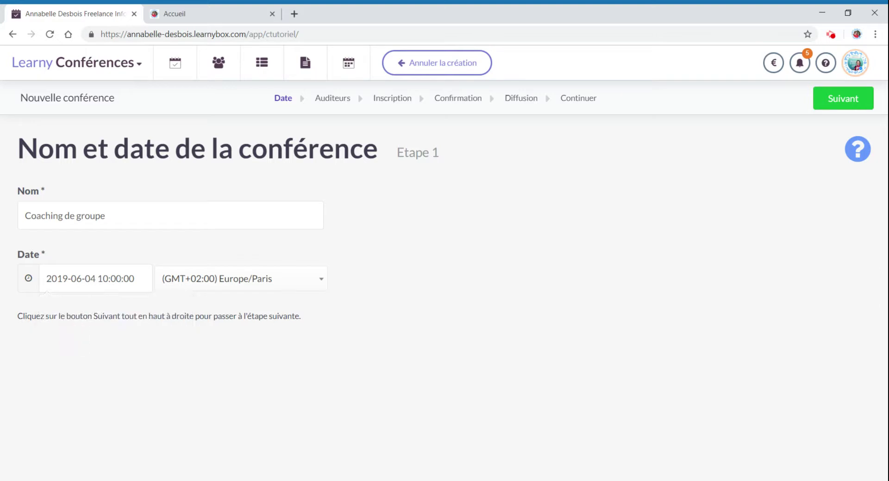
pyautogui.click(834, 104)
# - Add the account owner as presenter, limit the audience to 20 listeners, and continue to the registration page
pyautogui.click(122, 234)
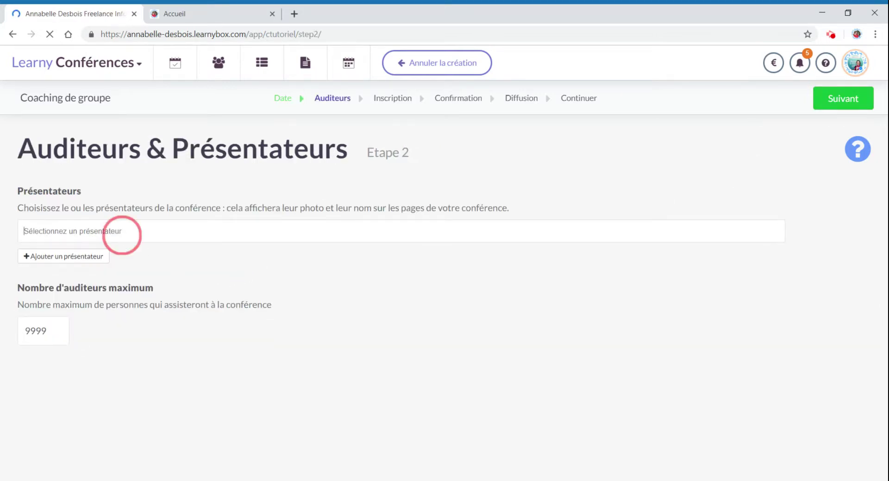
pyautogui.click(90, 257)
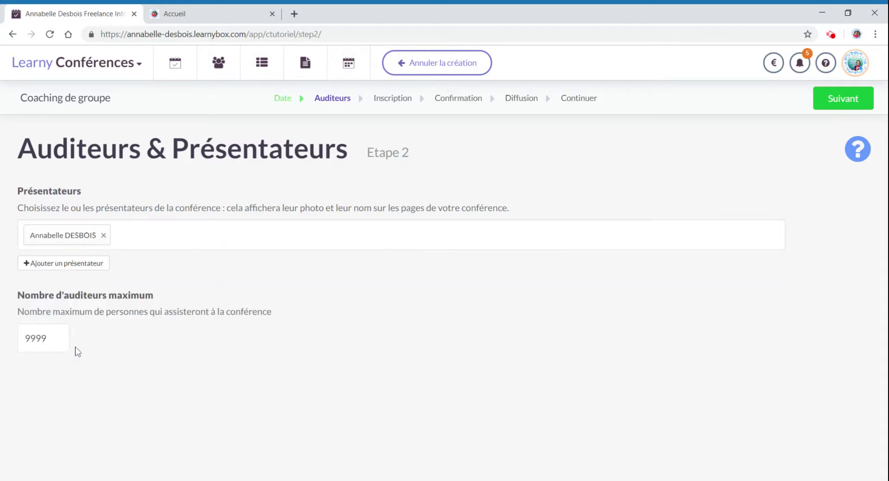
pyautogui.moveTo(47, 337); pyautogui.dragTo(6, 335)
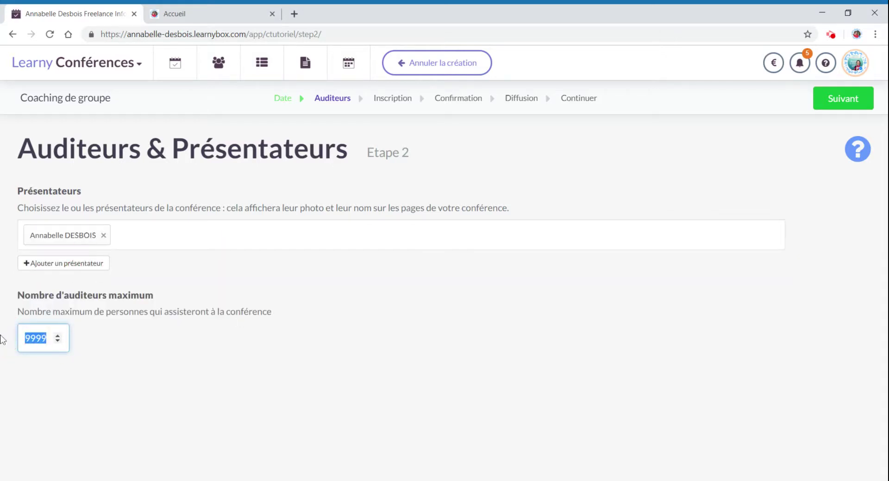
pyautogui.write('10')
pyautogui.write('0')
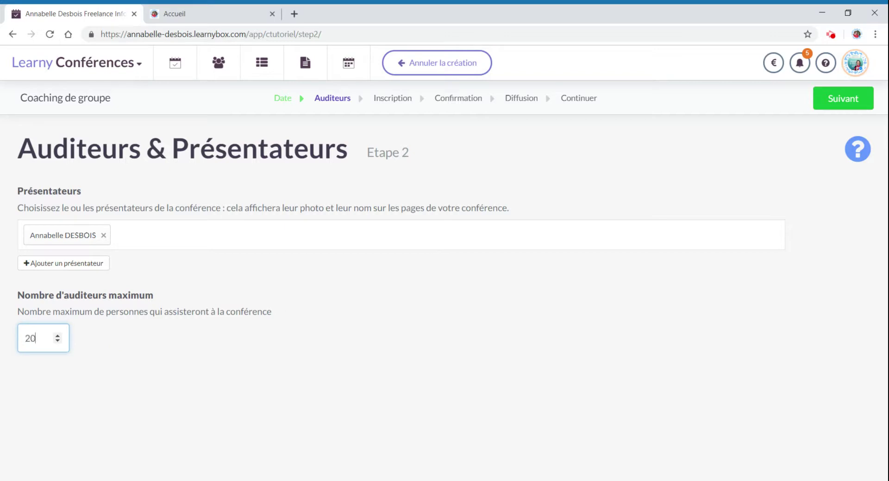
pyautogui.click(847, 102)
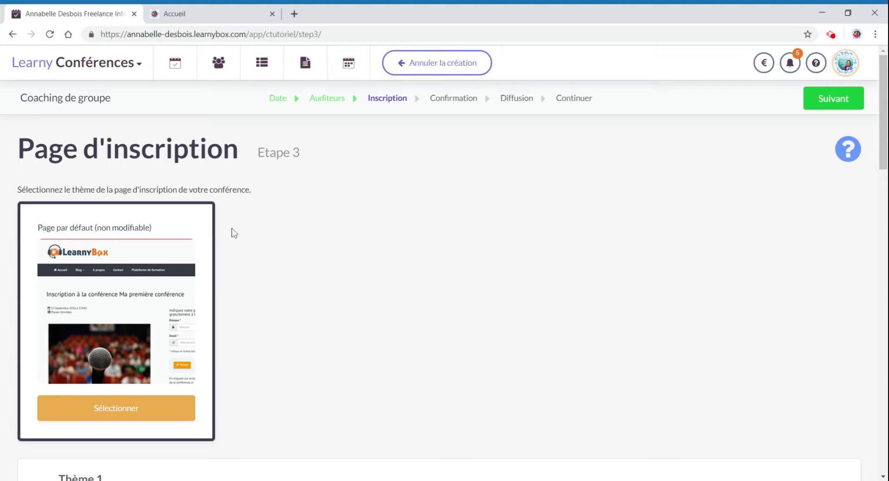
# - Look over the registration themes, then keep the default registration and confirmation pages and continue to the conference room
pyautogui.scroll(-6, 337, 257)
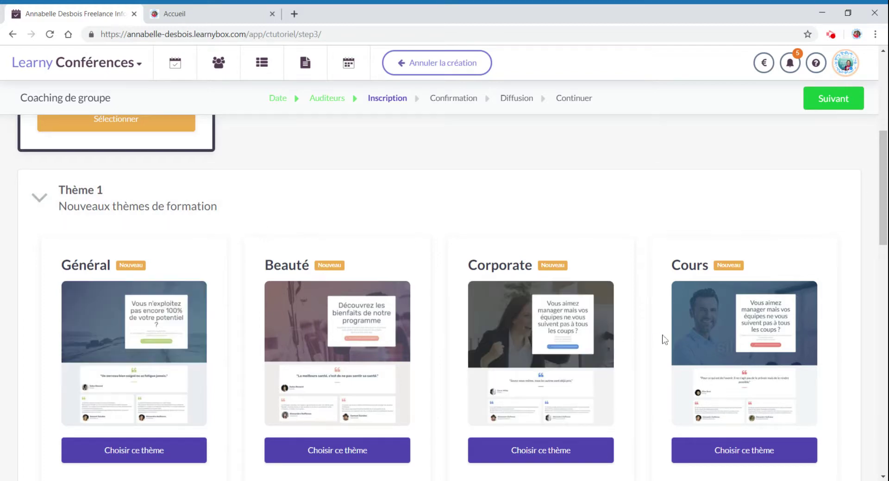
pyautogui.scroll(6, 275, 255)
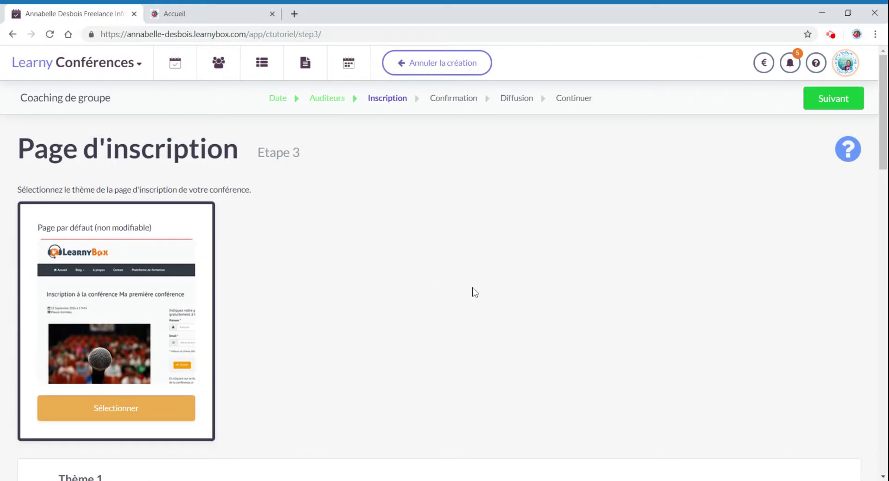
pyautogui.moveTo(181, 342)
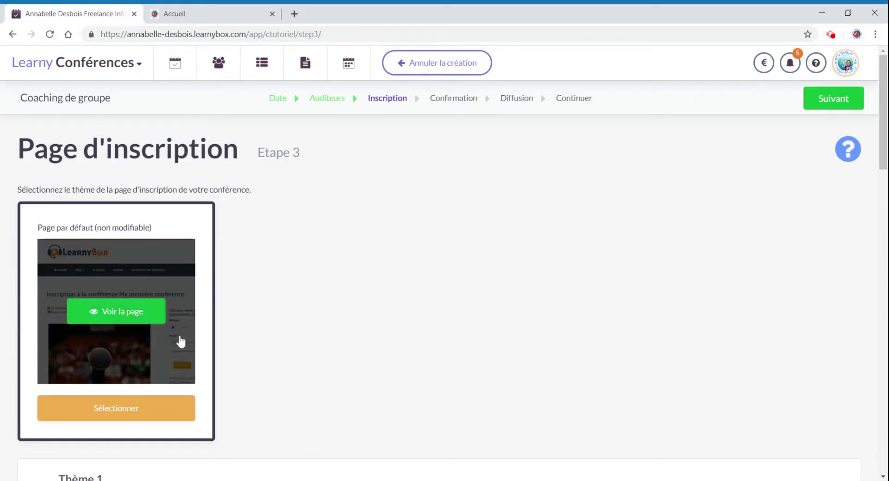
pyautogui.click(811, 96)
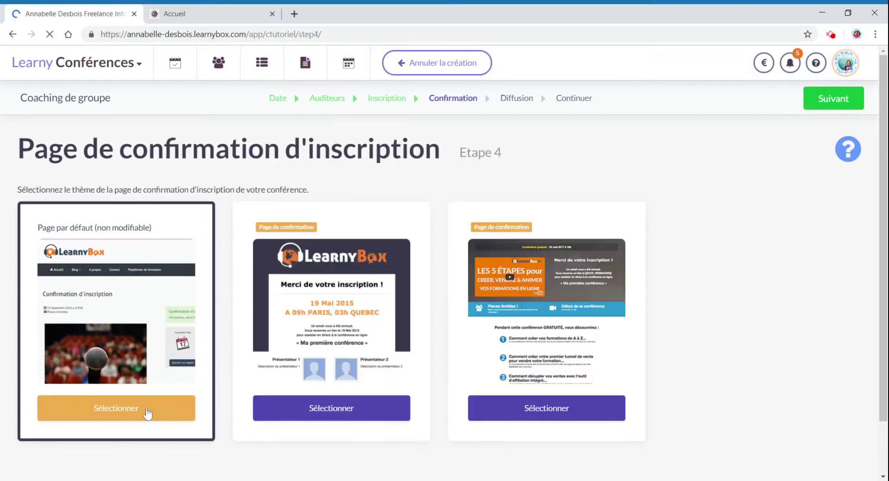
pyautogui.click(819, 106)
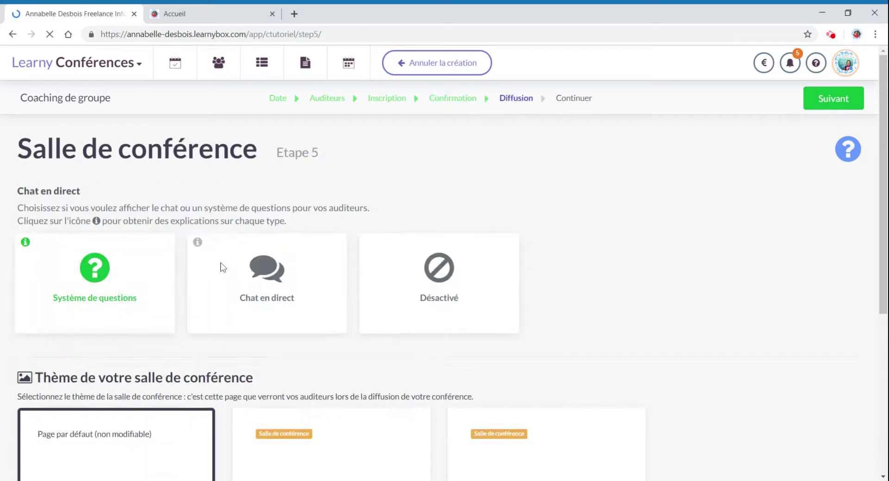
# - Choose live chat for the conference room, keep the default room theme, and finish the conference setup
pyautogui.click(274, 295)
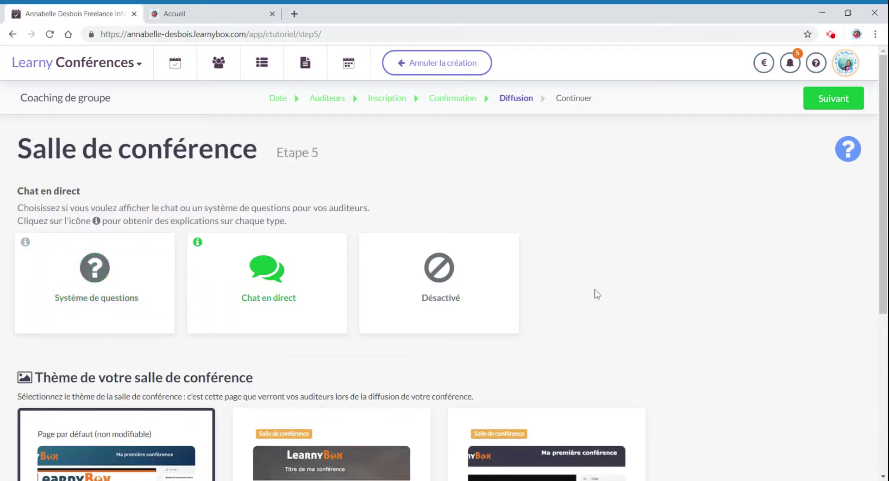
pyautogui.scroll(-5, 602, 295)
pyautogui.scroll(6, 699, 302)
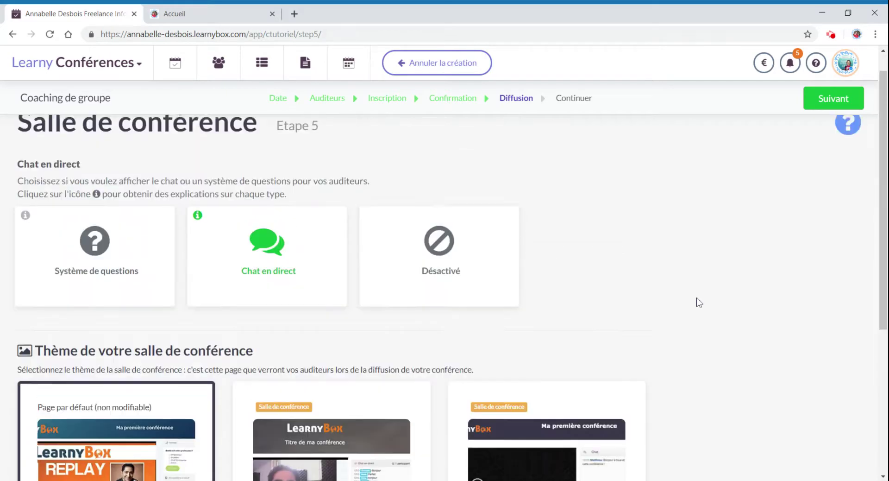
pyautogui.click(829, 97)
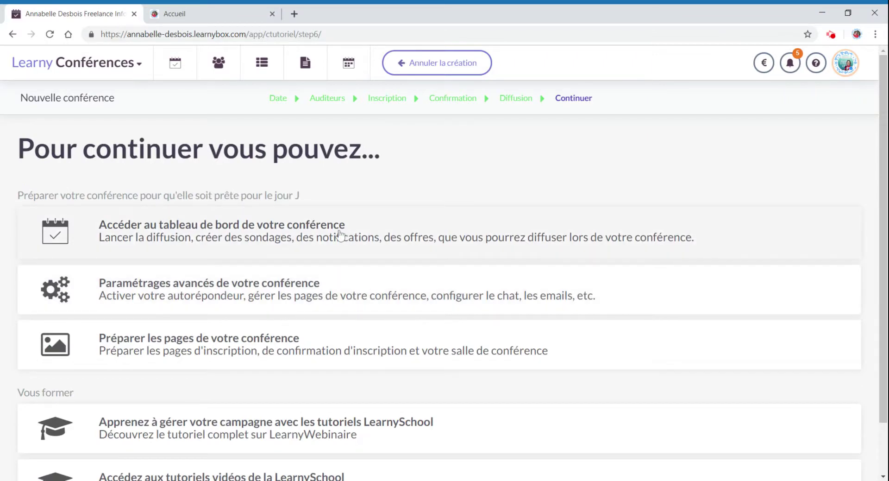
# - Open the new conference's dashboard and view its automatic emails
pyautogui.click(341, 235)
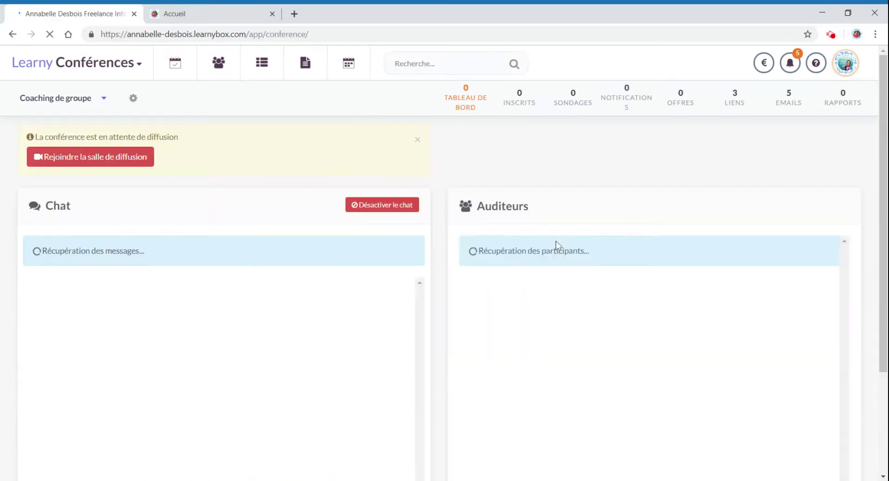
pyautogui.click(787, 99)
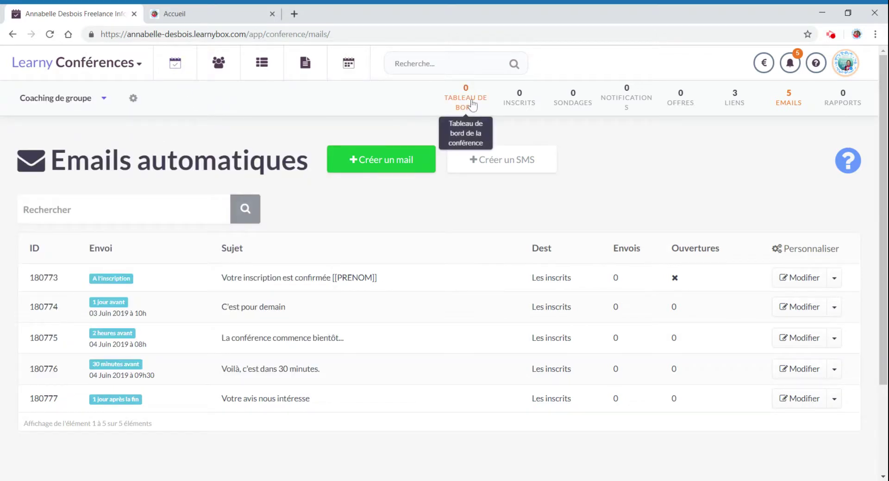
# - Open the conference's general settings and expand the presenters section to check it
pyautogui.click(133, 97)
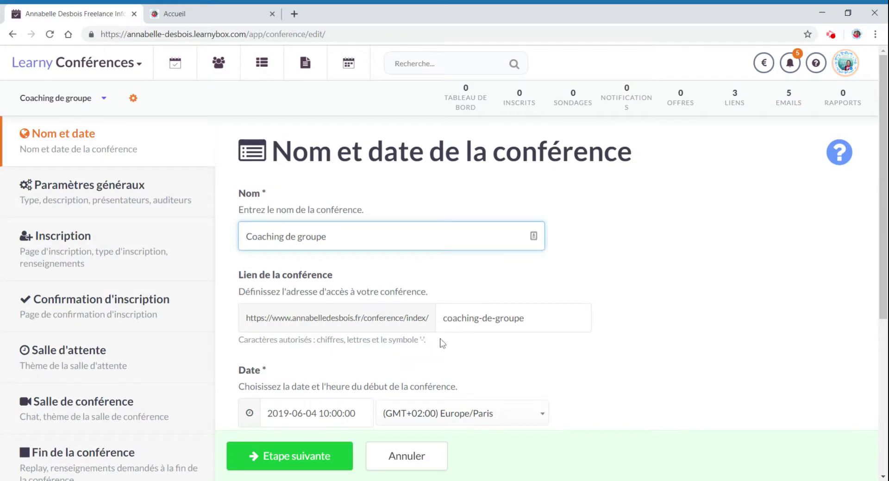
pyautogui.click(118, 200)
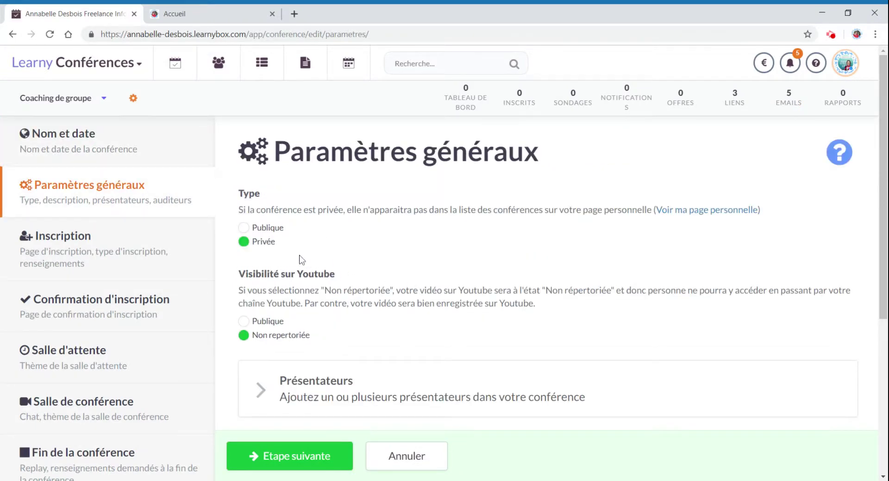
pyautogui.scroll(-3, 298, 301)
pyautogui.click(294, 298)
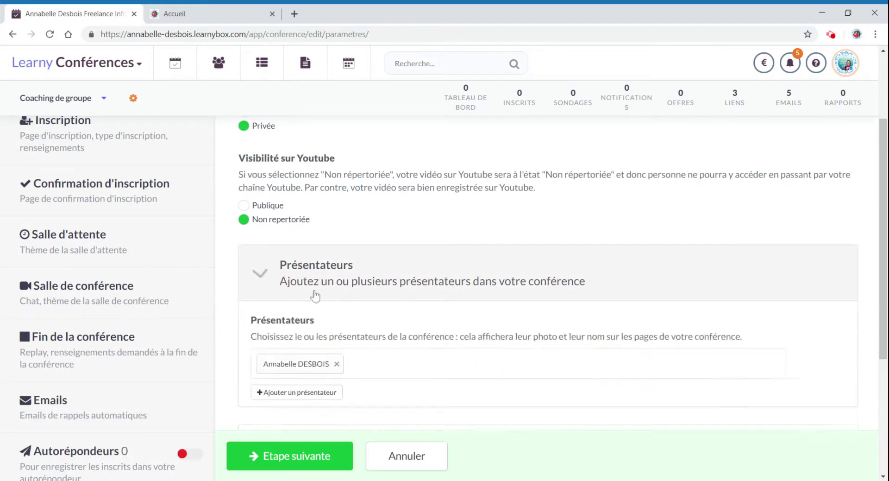
# - Set the maximum number of coachees or guests on video to 9
pyautogui.scroll(-4, 371, 308)
pyautogui.click(364, 309)
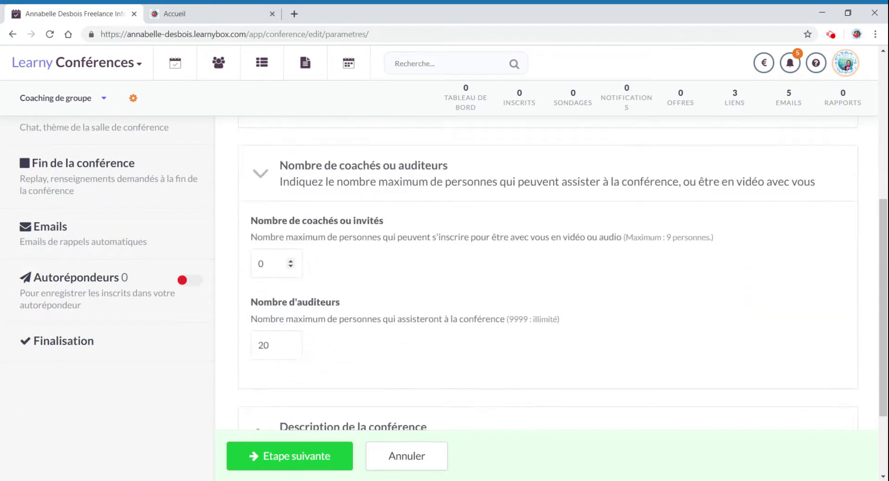
pyautogui.moveTo(272, 263); pyautogui.dragTo(222, 263)
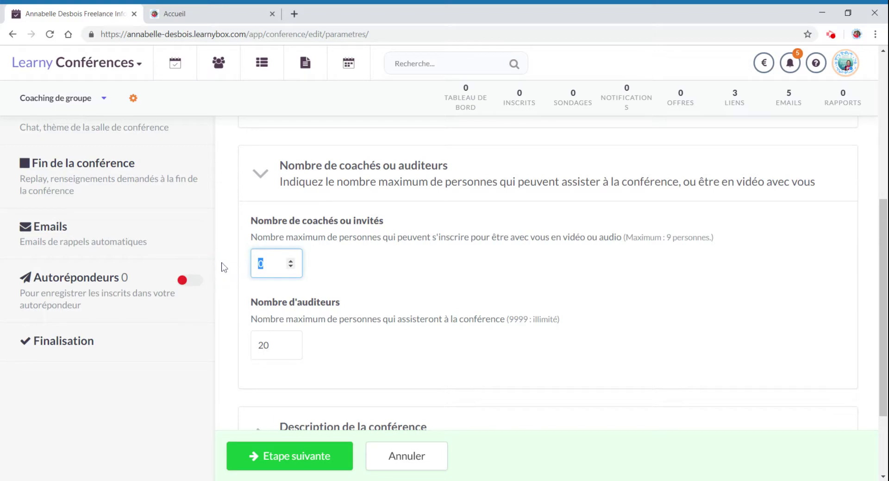
pyautogui.write('9')
# - In the conference description section, browse for an illustration and enter the tagline "Session Mensuelle comprise dans votre formation"
pyautogui.scroll(-3, 409, 362)
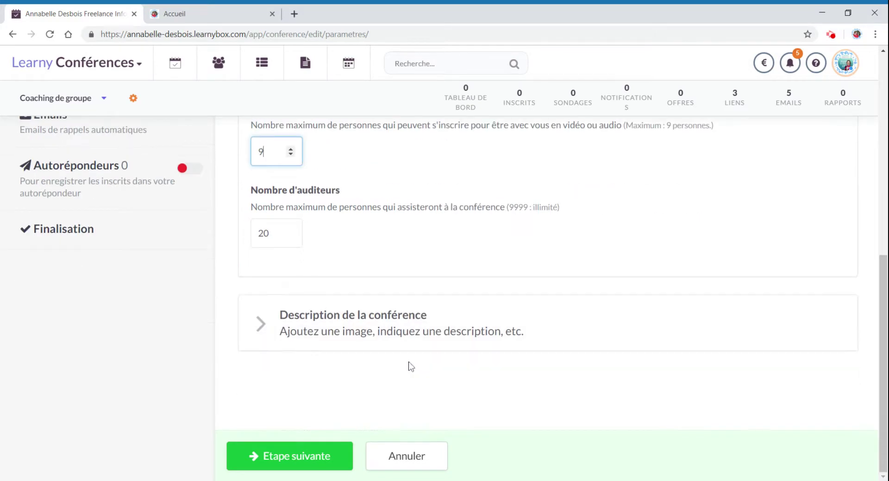
pyautogui.click(313, 316)
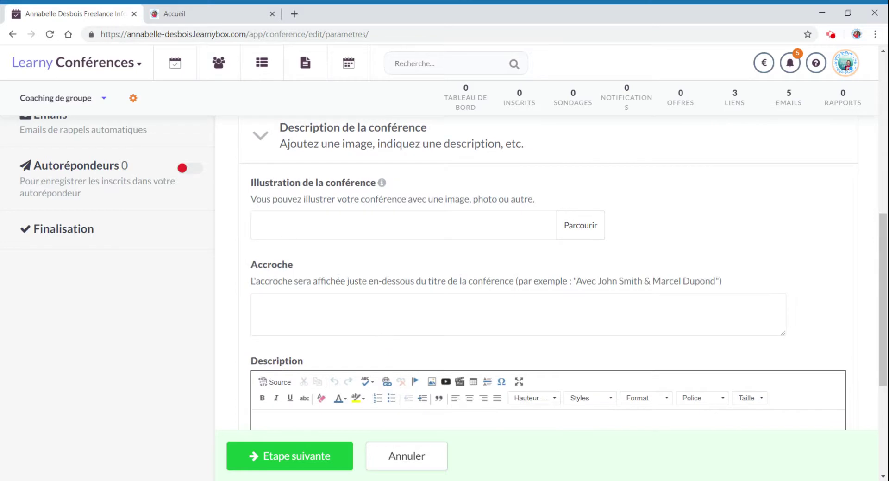
pyautogui.click(581, 225)
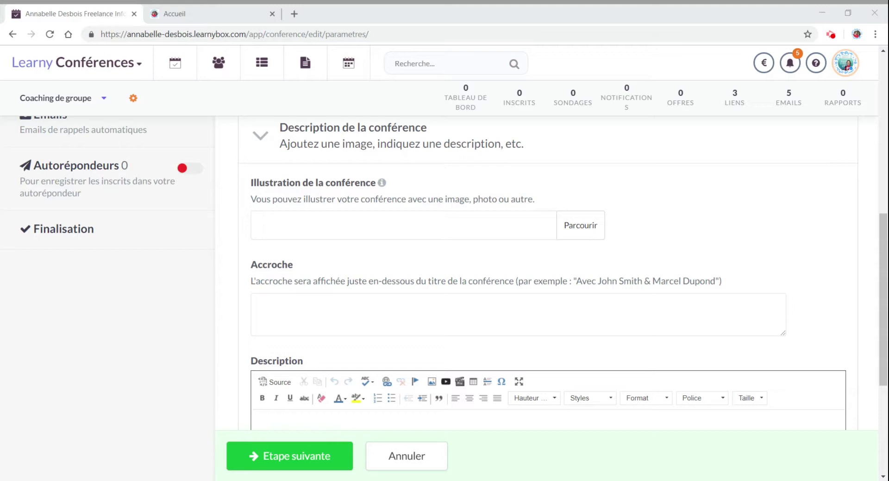
pyautogui.scroll(-4, 520, 218)
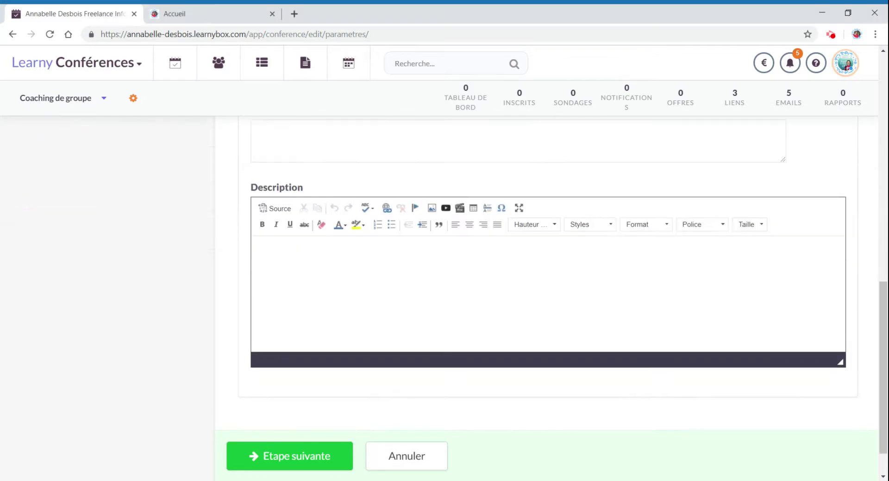
pyautogui.click(286, 154)
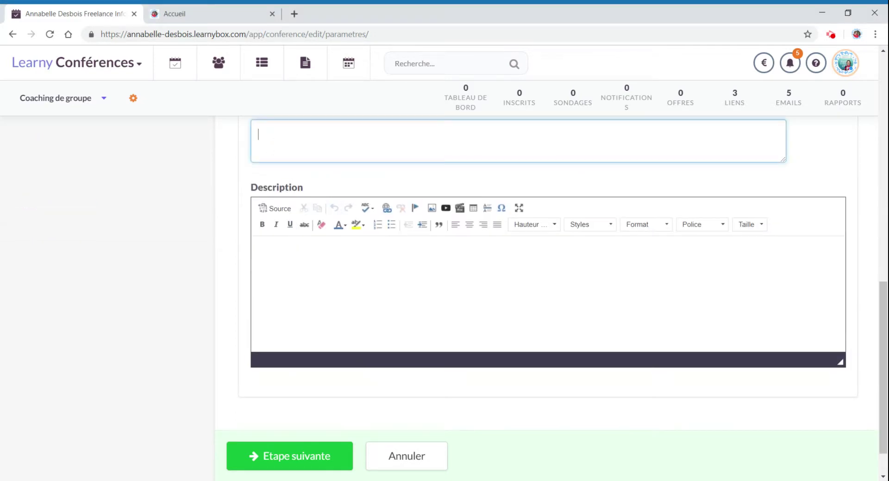
pyautogui.scroll(1, 11, 100)
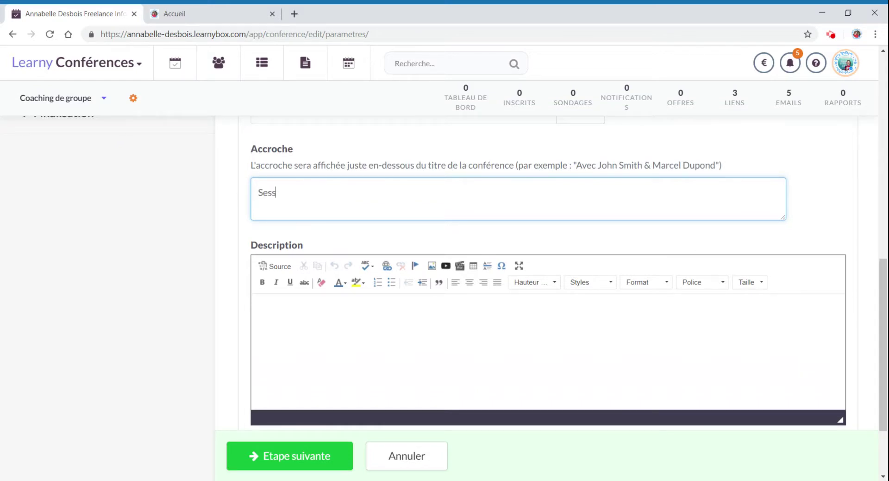
pyautogui.write('Session Mensuelle comprise dans votre formation')
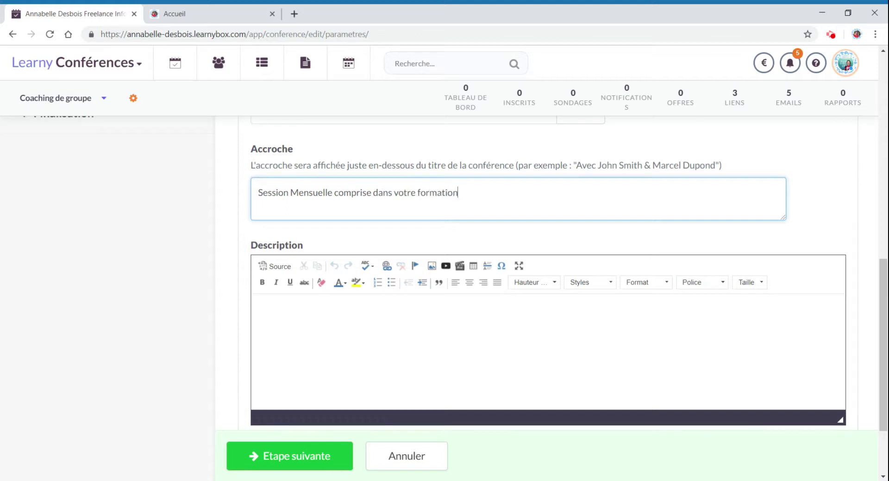
# - Leave the conference description text empty, save the general settings and continue to the registration settings
pyautogui.click(424, 357)
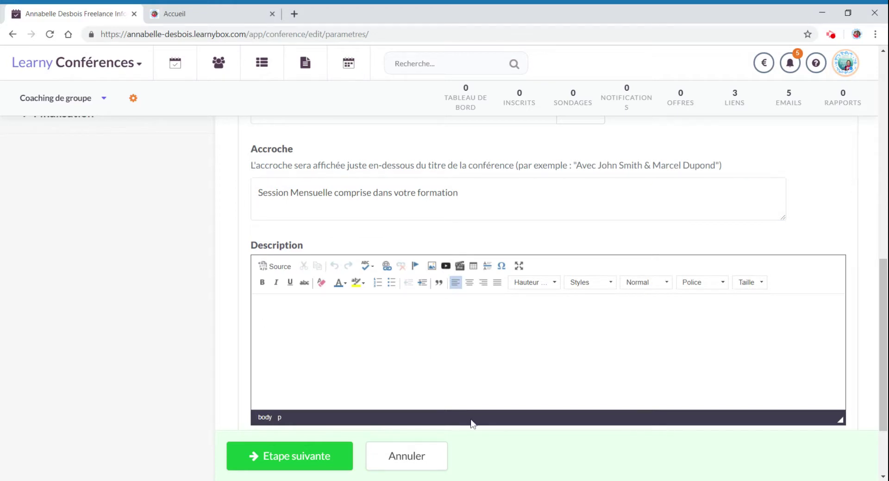
pyautogui.scroll(-2, 391, 249)
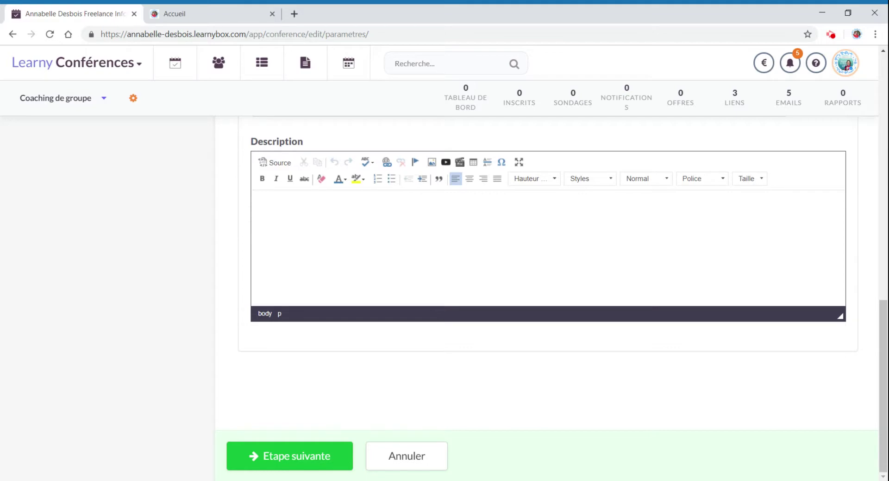
pyautogui.click(345, 440)
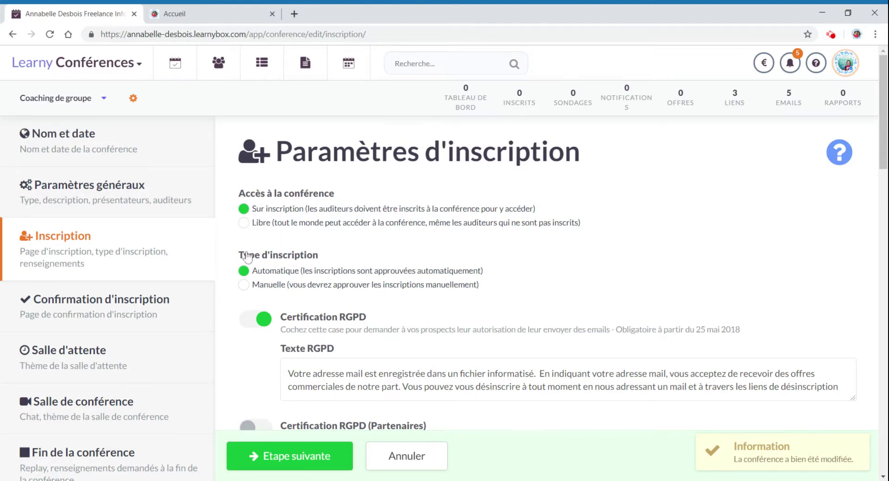
# - Save the registration, confirmation page and waiting room settings with their defaults, continuing to the conference room settings
pyautogui.scroll(-6, 279, 276)
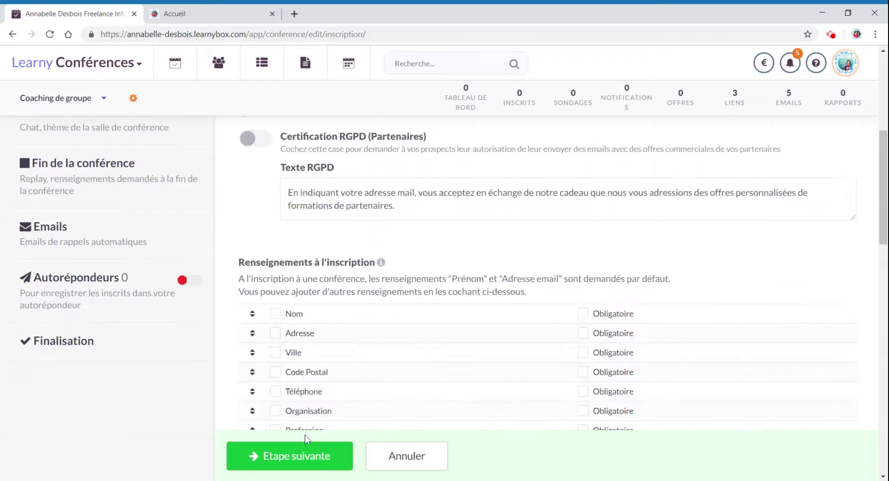
pyautogui.click(305, 456)
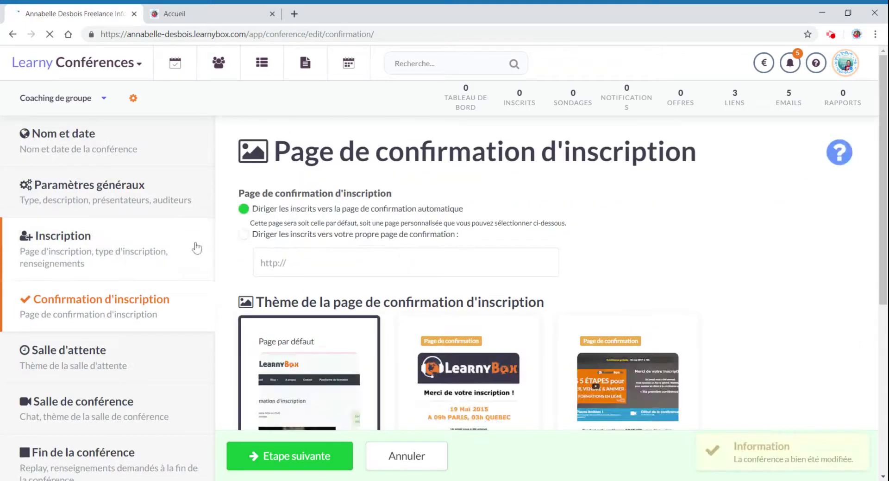
pyautogui.scroll(-4, 299, 366)
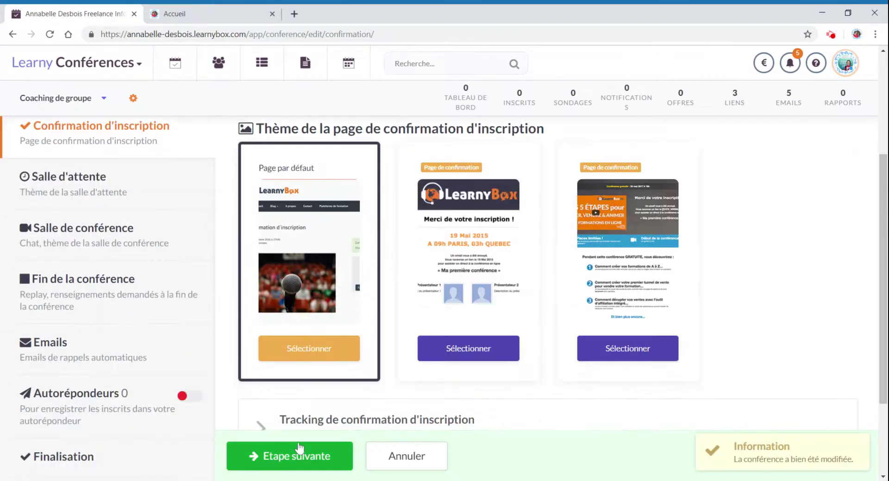
pyautogui.click(291, 457)
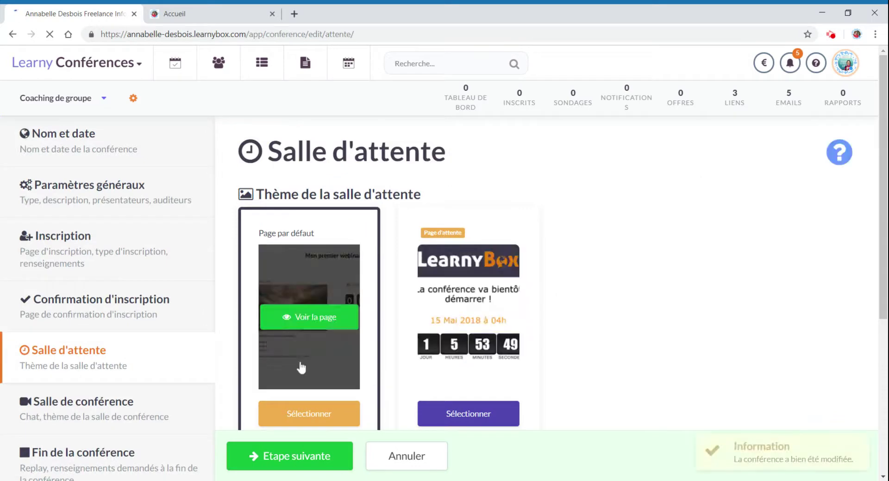
pyautogui.click(286, 468)
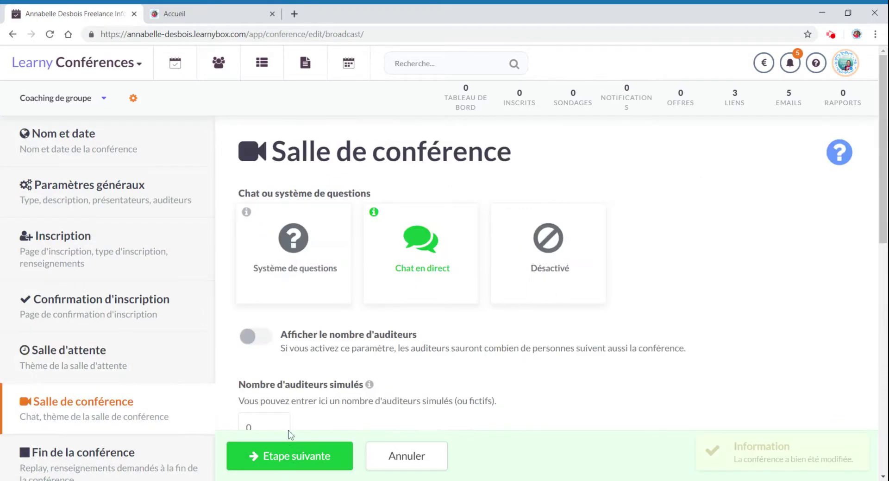
# - Enable showing the number of listeners in the conference room, keep the default theme and continue to the end-of-conference settings
pyautogui.scroll(-4, 400, 342)
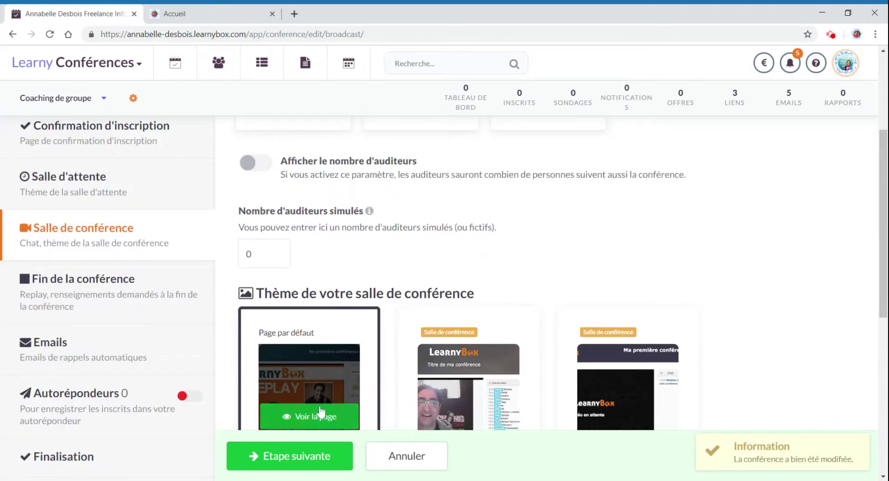
pyautogui.click(249, 165)
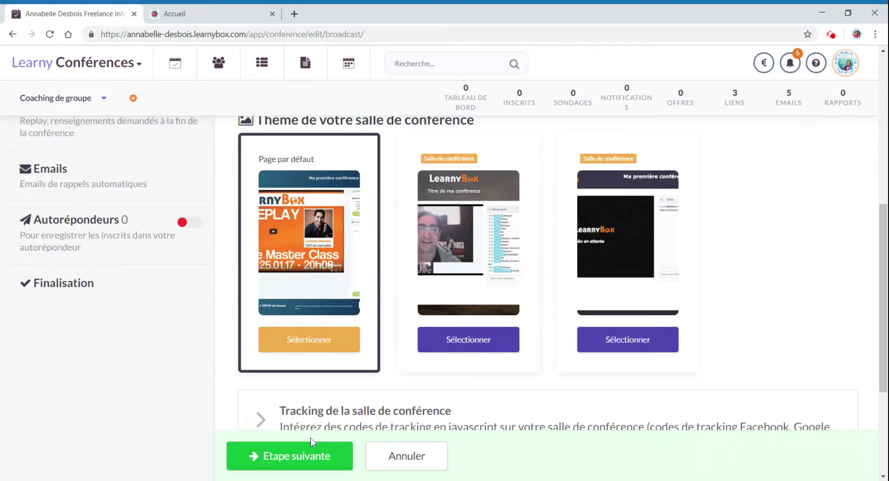
pyautogui.scroll(-3, 320, 431)
pyautogui.click(316, 455)
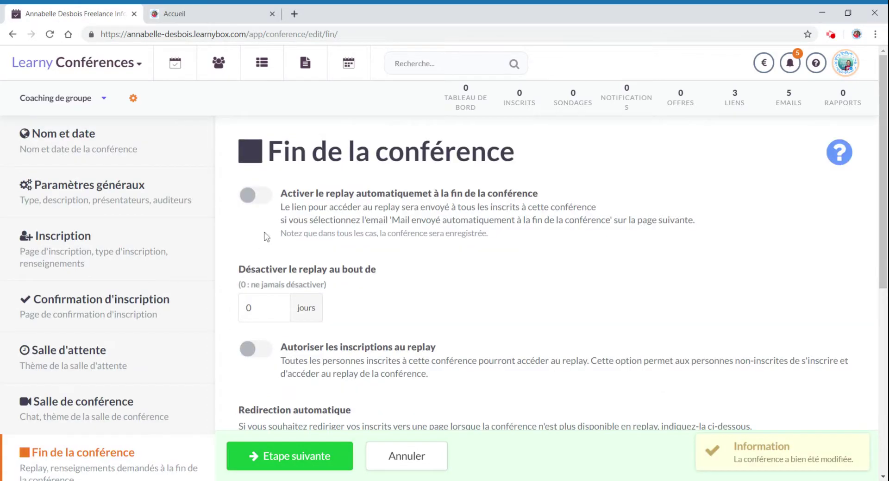
# - Enable the automatic replay at the end of the conference and allow replay registrations, and continue to the email settings
pyautogui.click(259, 199)
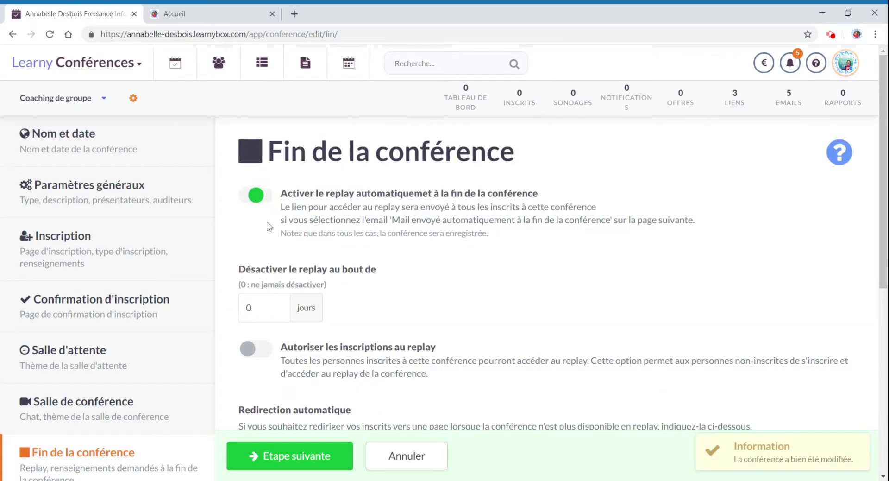
pyautogui.click(260, 355)
pyautogui.scroll(-3, 397, 357)
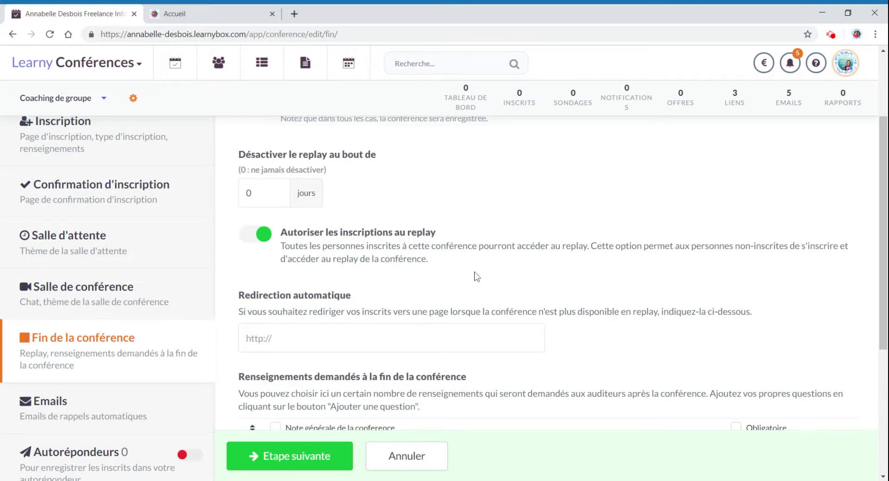
pyautogui.scroll(1, 408, 237)
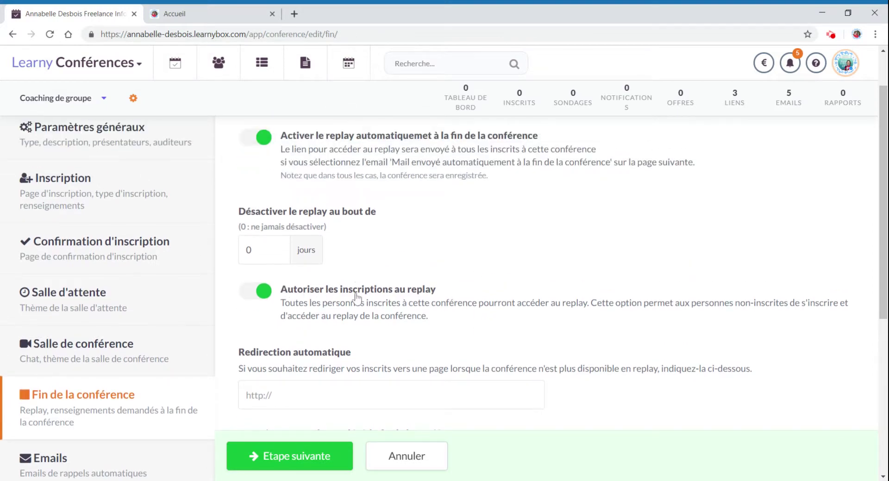
pyautogui.scroll(-2, 381, 299)
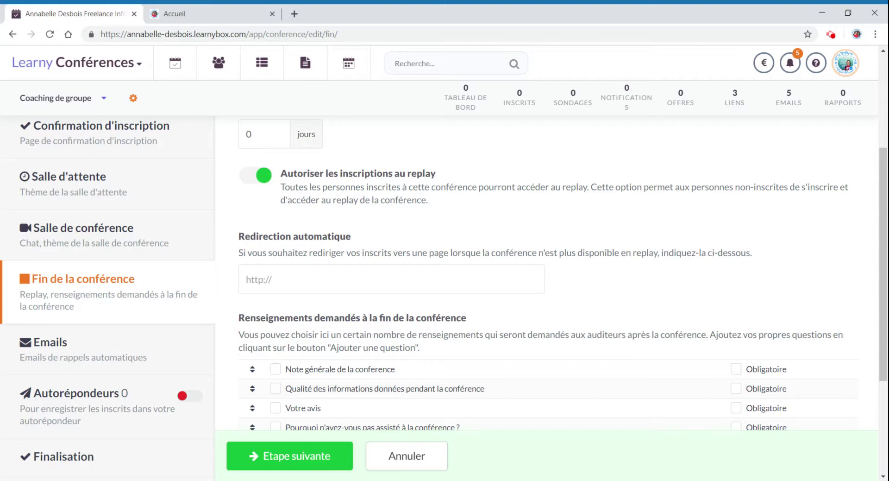
pyautogui.scroll(-3, 367, 383)
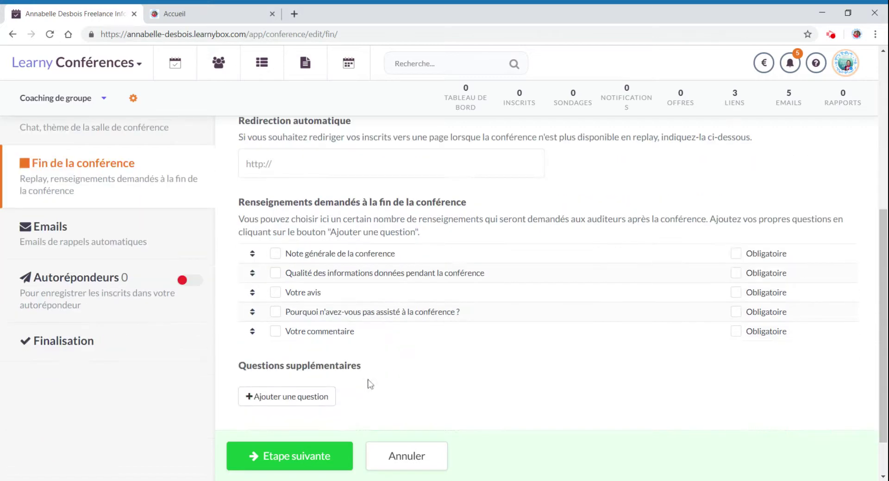
pyautogui.click(321, 456)
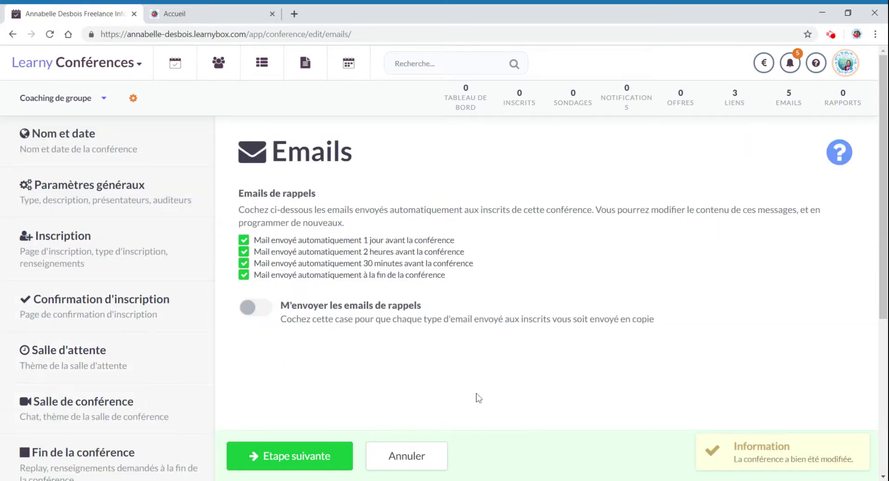
# - Keep all four automatic reminder emails, enable receiving copies of them and continue to the autoresponders
pyautogui.scroll(-1, 478, 397)
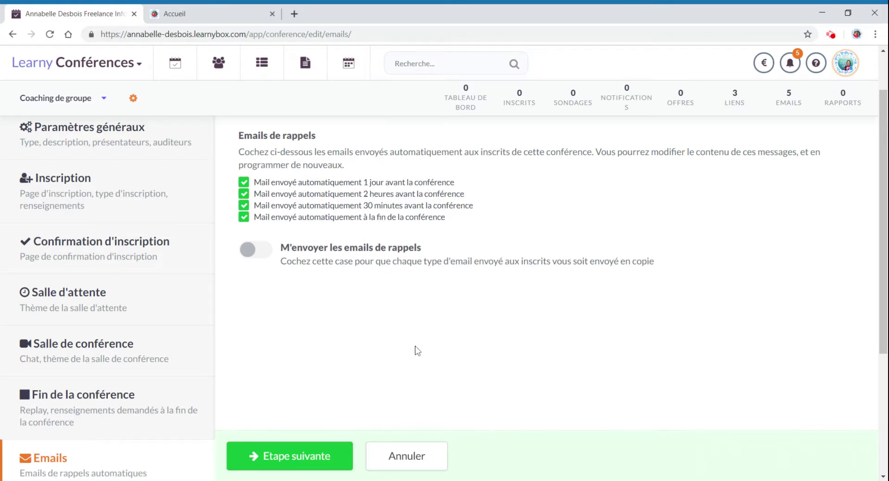
pyautogui.scroll(-3, 415, 349)
pyautogui.scroll(3, 415, 350)
pyautogui.click(256, 251)
pyautogui.scroll(-2, 544, 324)
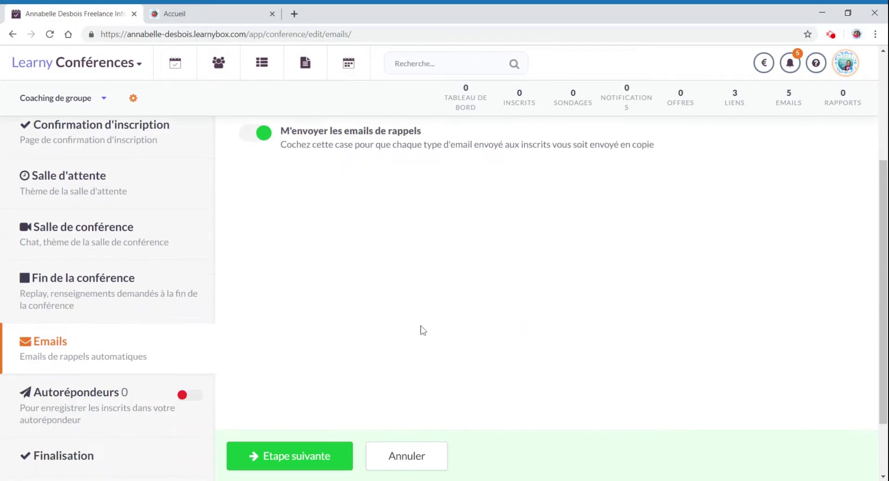
pyautogui.scroll(-2, 421, 329)
pyautogui.click(284, 449)
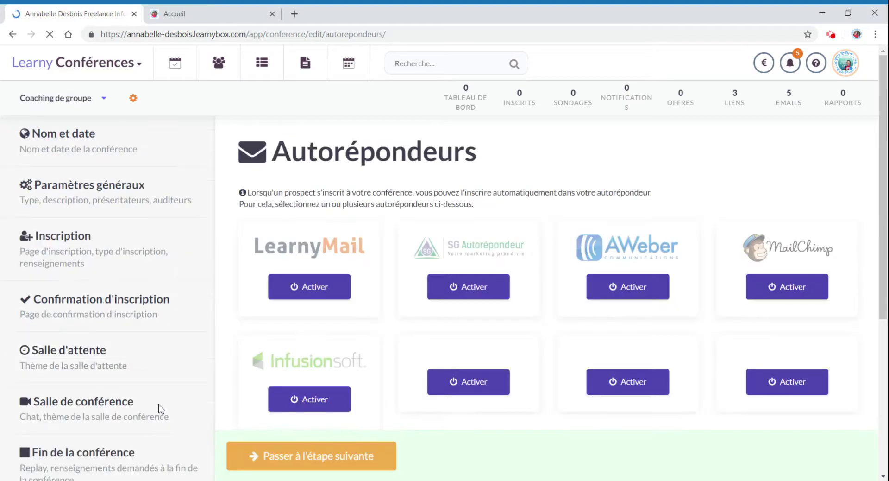
# - Activate the LearnyMail autoresponder and create a sequence named "Inscrits Coaching de groupe" for it
pyautogui.click(295, 285)
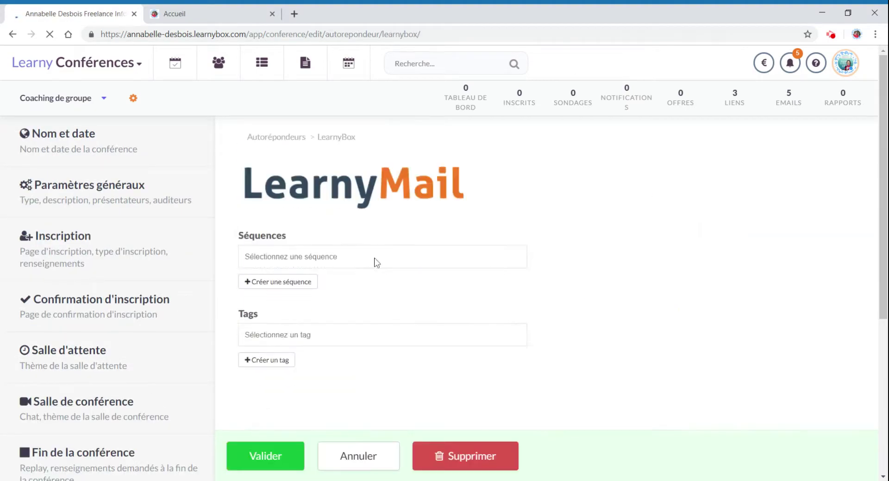
pyautogui.click(373, 260)
pyautogui.click(590, 264)
pyautogui.click(314, 282)
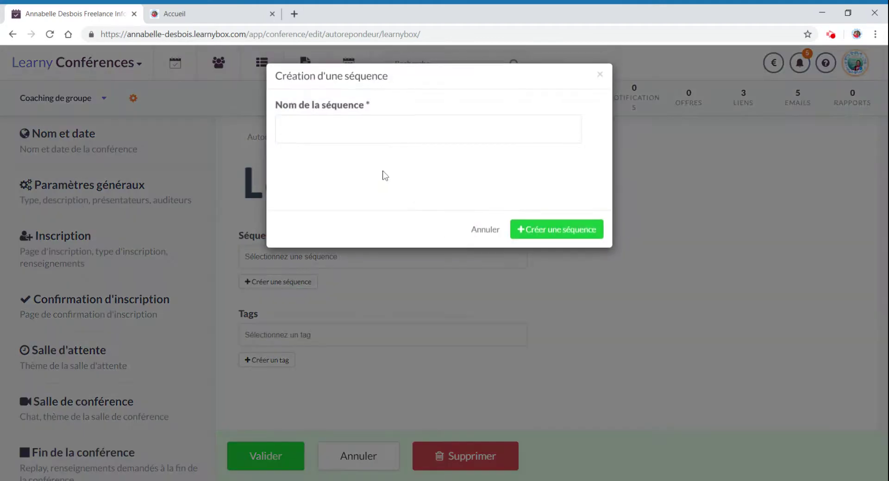
pyautogui.click(378, 132)
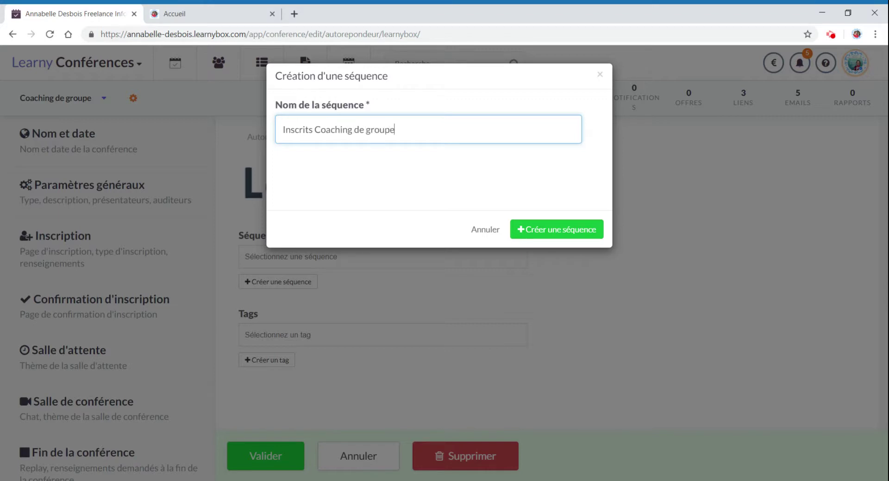
pyautogui.click(567, 230)
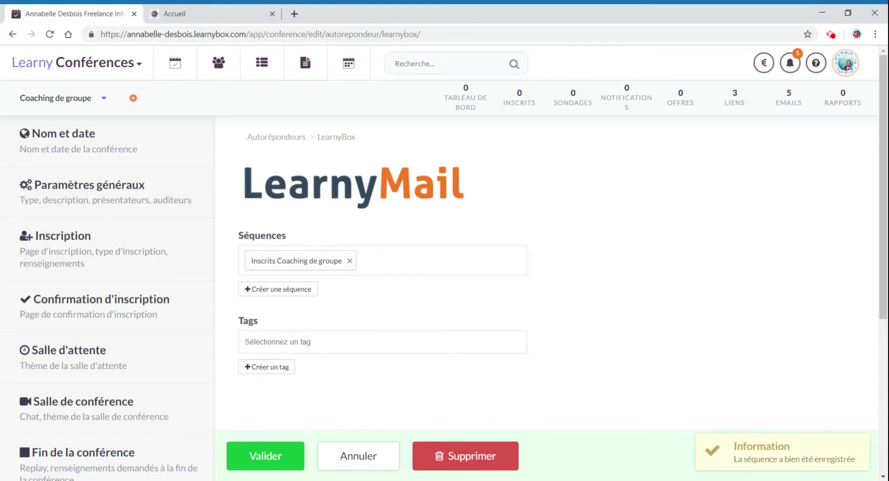
# - Create a tag named "Coaching de groupe | 2019-06-03" for the LearnyMail autoresponder
pyautogui.click(288, 366)
pyautogui.click(329, 131)
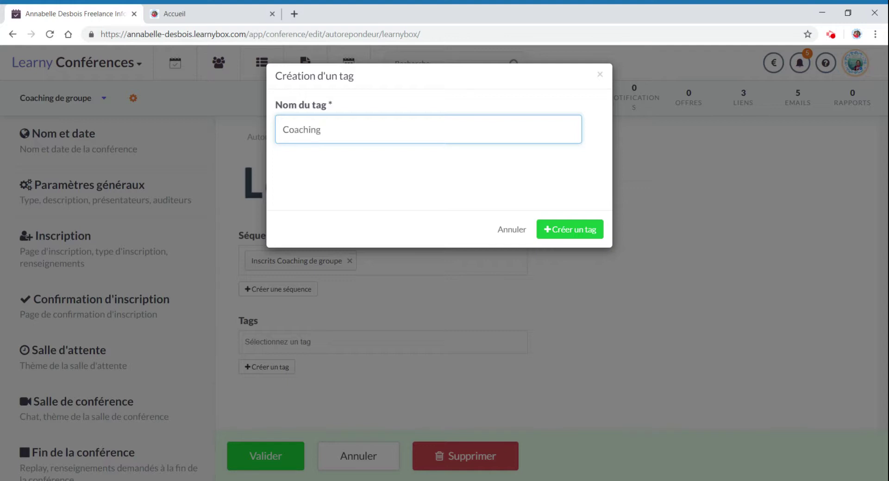
pyautogui.write('de groupe | 2019-056-03')
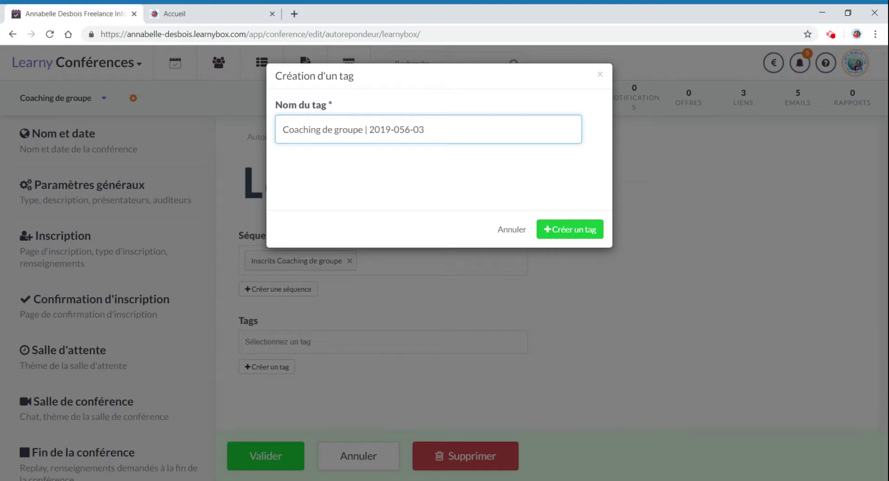
pyautogui.click(405, 130)
pyautogui.press('BackSpace')
pyautogui.click(570, 229)
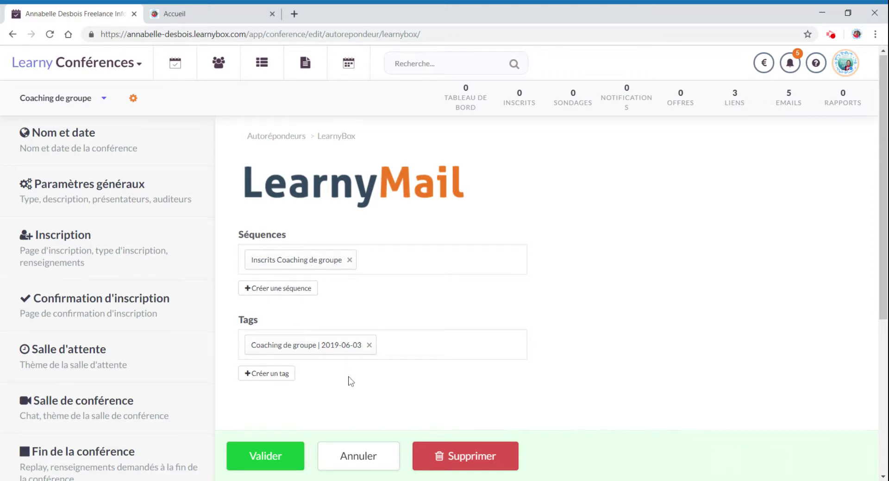
# - Save the LearnyMail autoresponder settings and open the conference's finalisation page
pyautogui.scroll(-3, 278, 368)
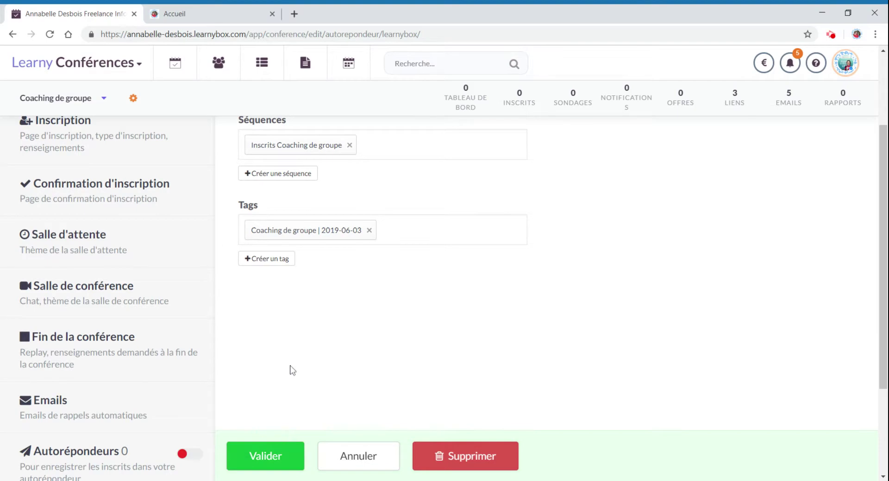
pyautogui.scroll(-1, 292, 370)
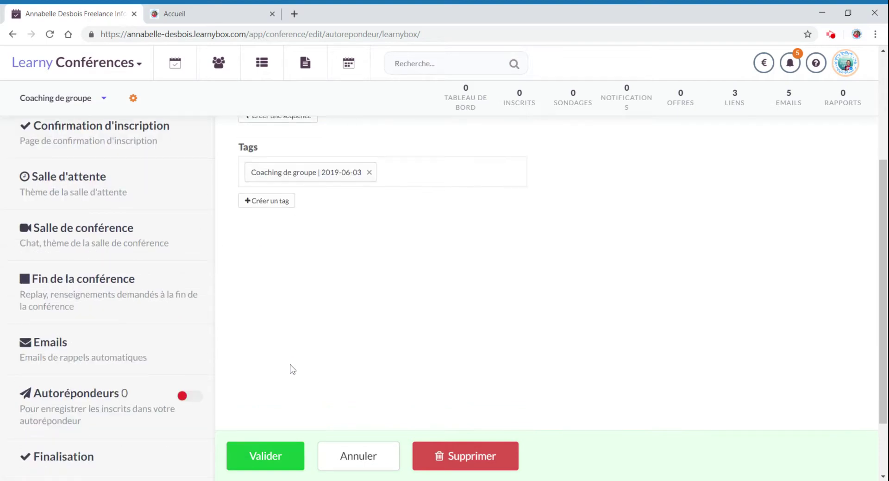
pyautogui.click(265, 456)
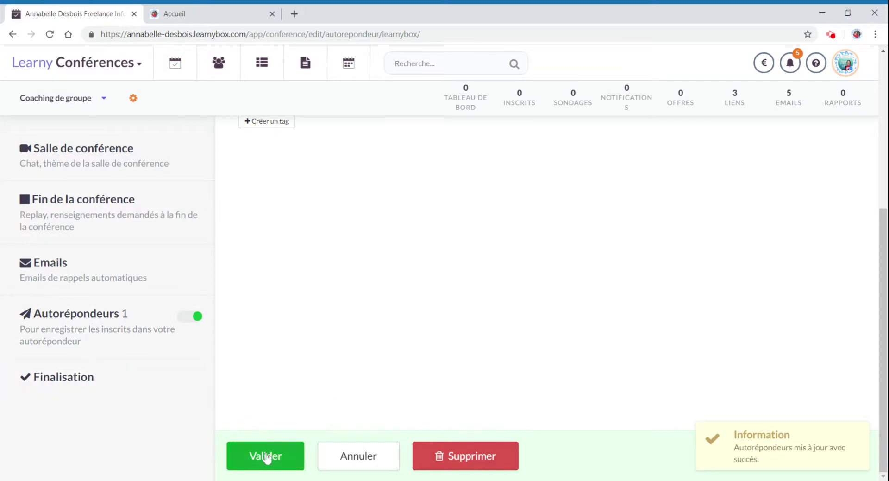
pyautogui.click(77, 390)
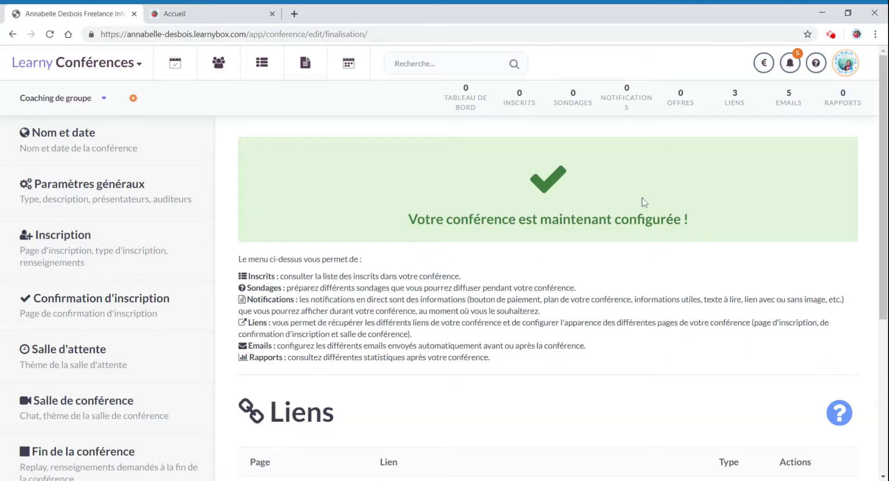
# - Open the conference's public registration page from the list of links and select "Coaché" as the registration type
pyautogui.scroll(-4, 602, 277)
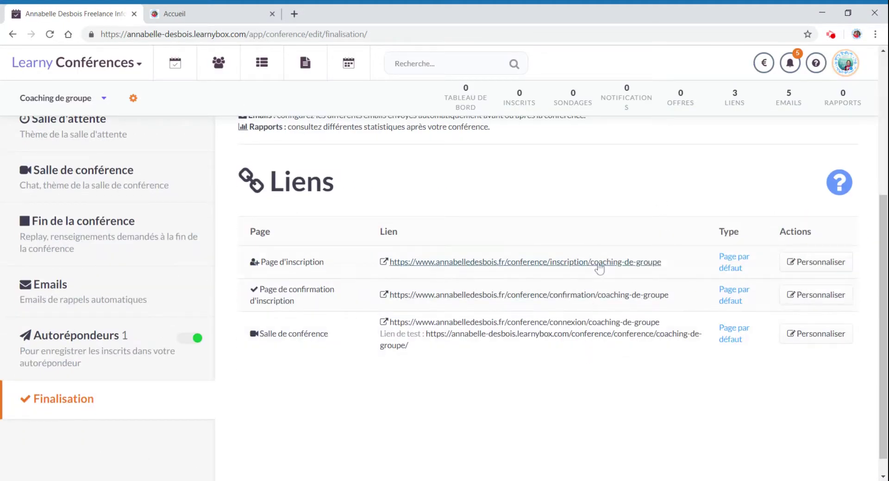
pyautogui.click(532, 272)
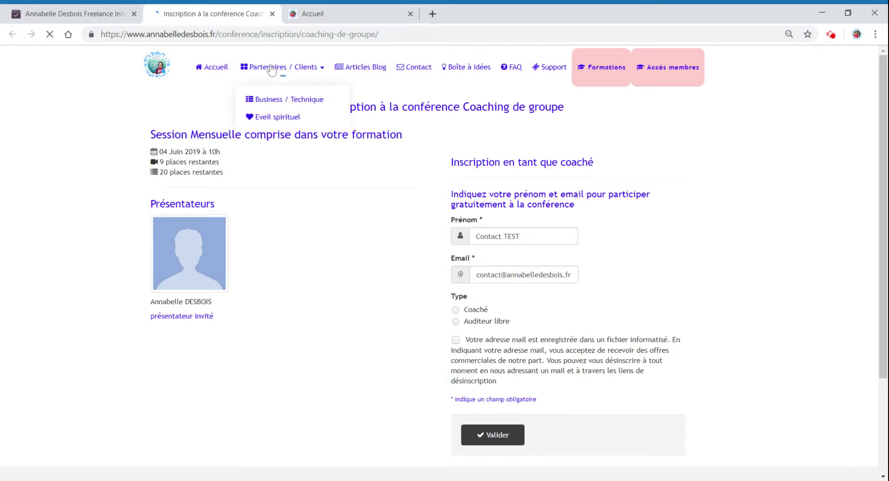
pyautogui.click(256, 37)
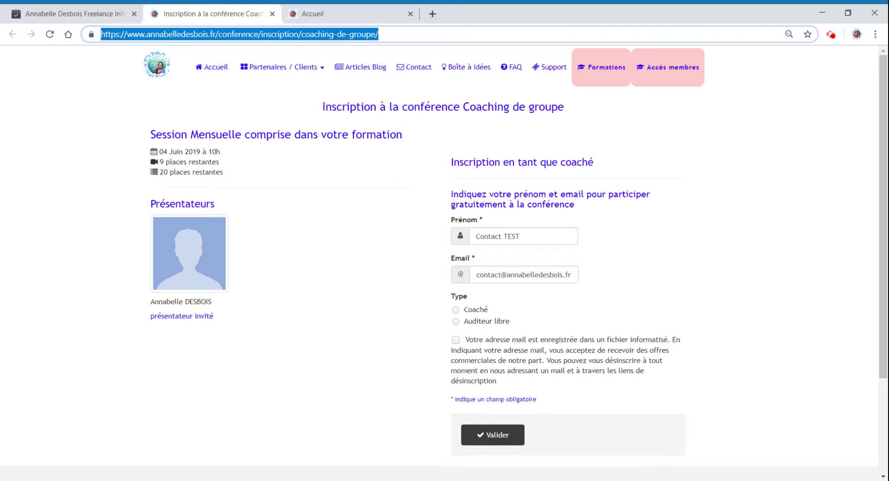
pyautogui.click(456, 310)
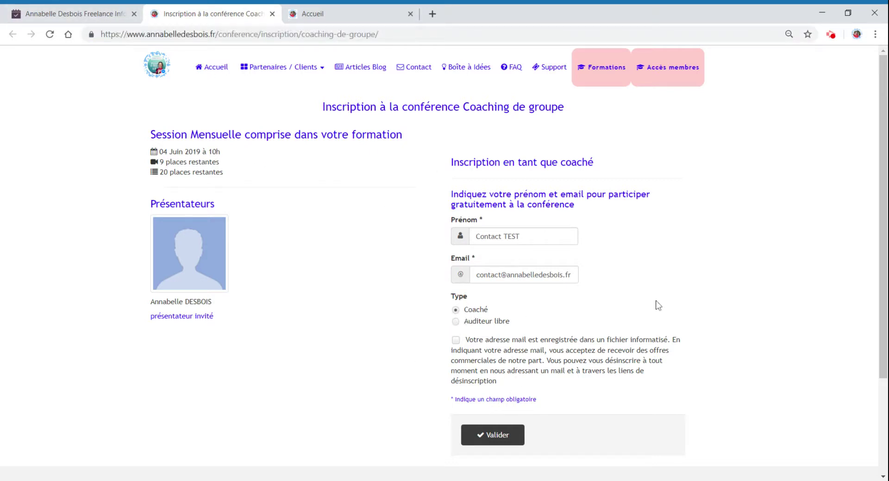
# - Open the registration confirmation page from the conference's list of links to check it, and return to the registration page
pyautogui.click(84, 18)
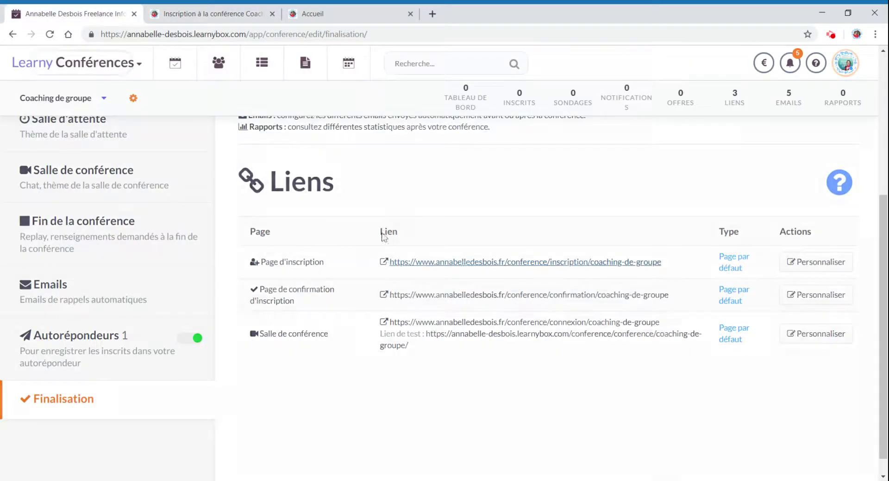
pyautogui.click(588, 295)
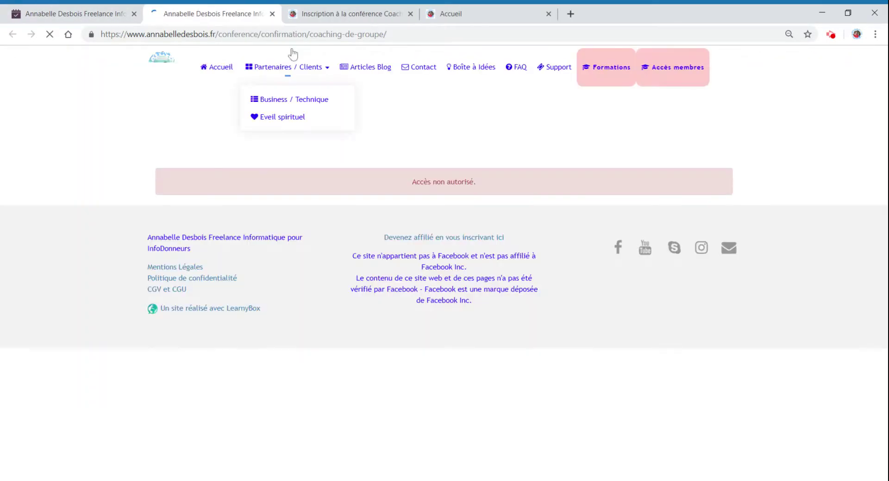
pyautogui.click(326, 16)
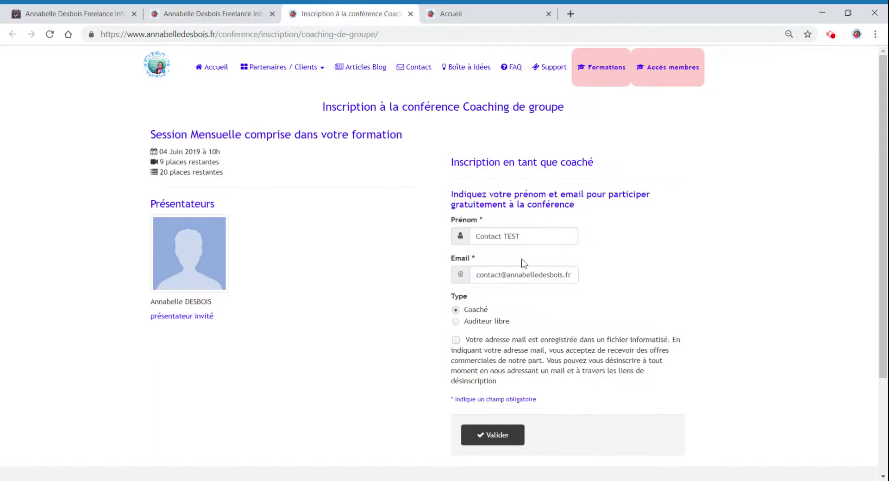
# - Submit the test registration, save its Google Calendar reminder and close the unauthorised confirmation page
pyautogui.click(492, 434)
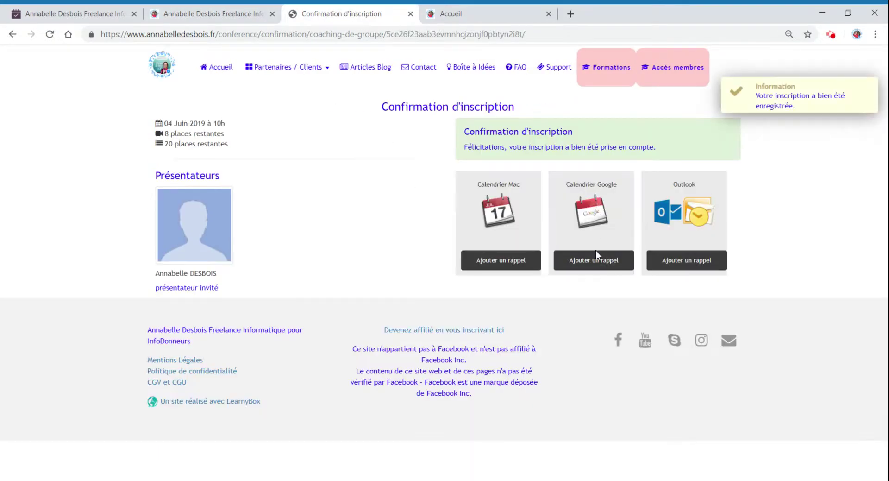
pyautogui.click(586, 267)
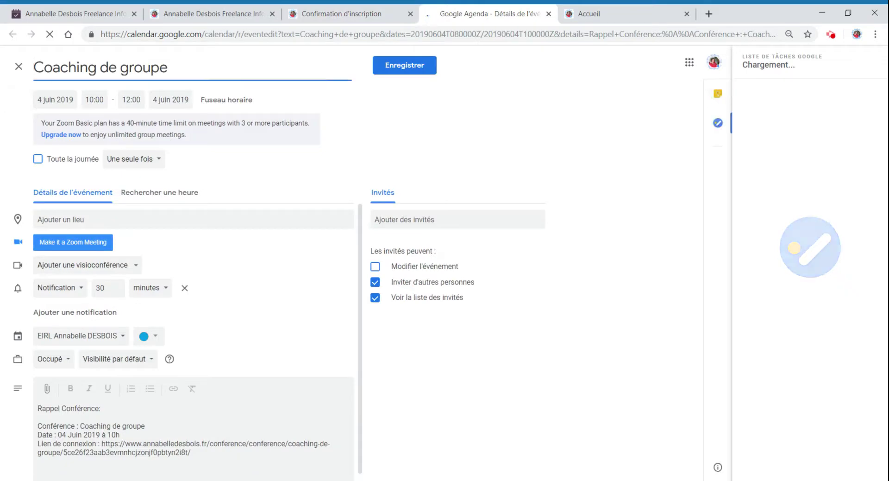
pyautogui.click(392, 70)
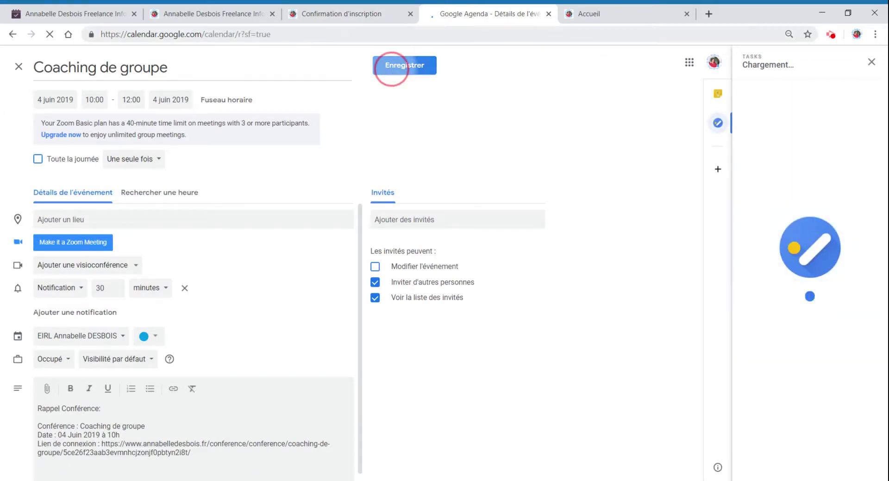
pyautogui.click(342, 14)
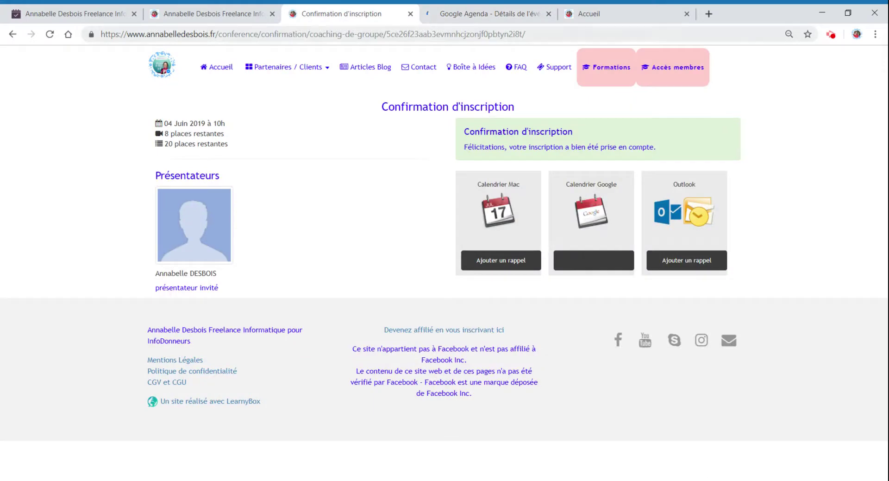
pyautogui.click(240, 14)
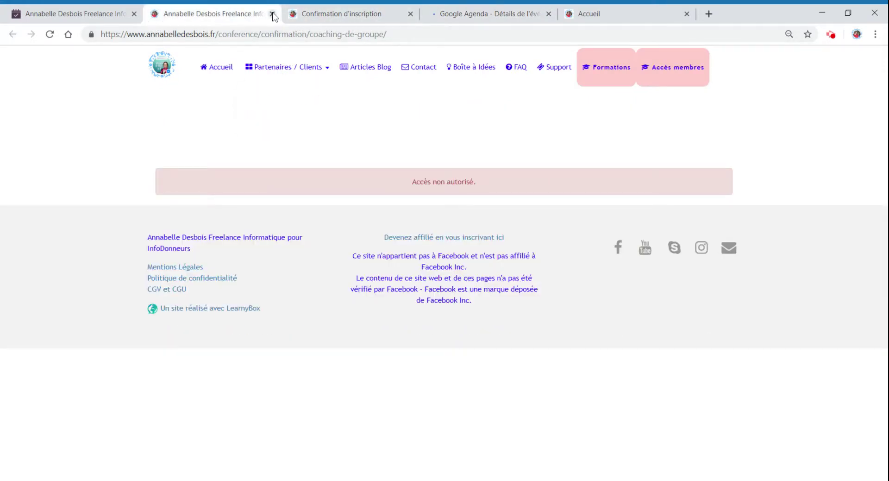
pyautogui.click(272, 14)
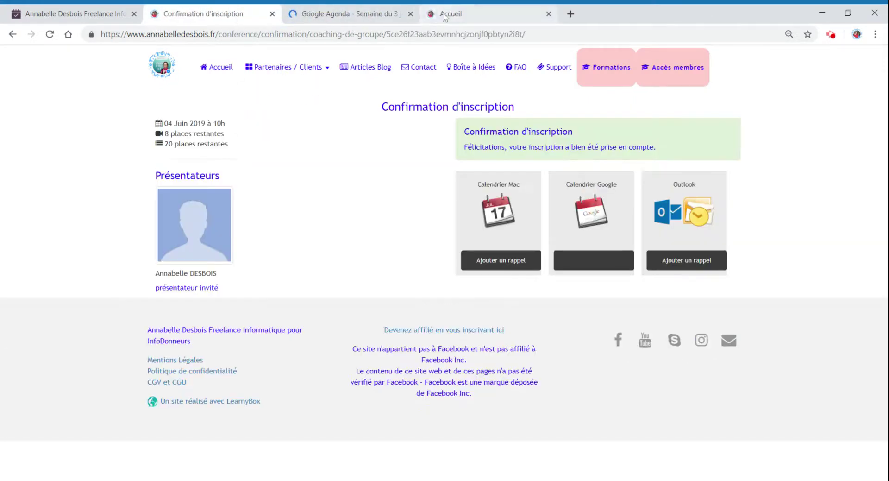
# - Replace the conference's presenter with the second profile of the same name in the general settings and save
pyautogui.click(88, 14)
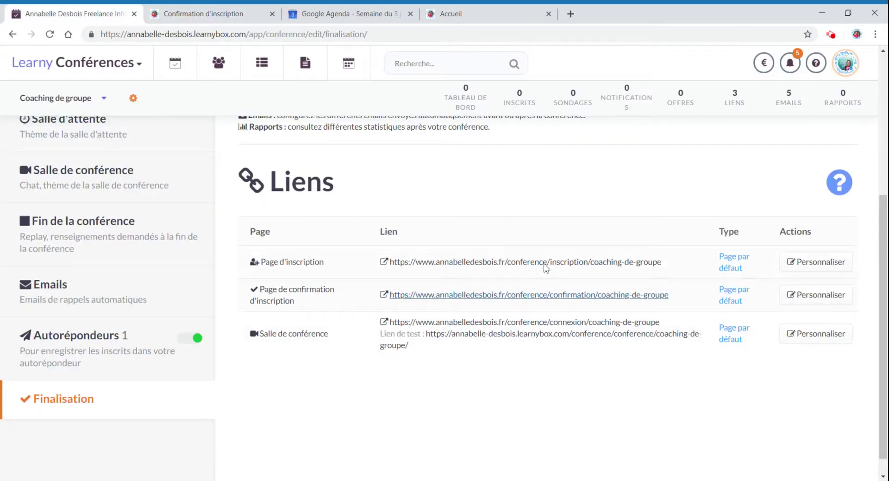
pyautogui.scroll(5, 161, 154)
pyautogui.click(97, 192)
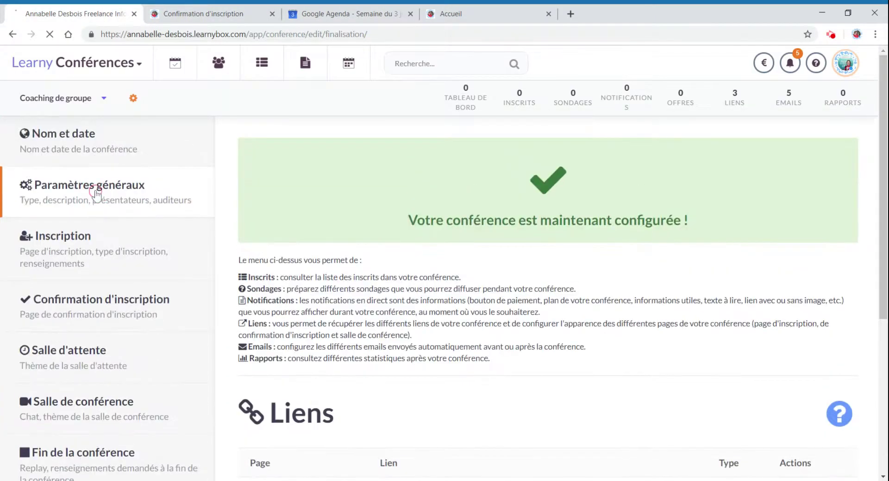
pyautogui.scroll(-4, 353, 308)
pyautogui.click(307, 218)
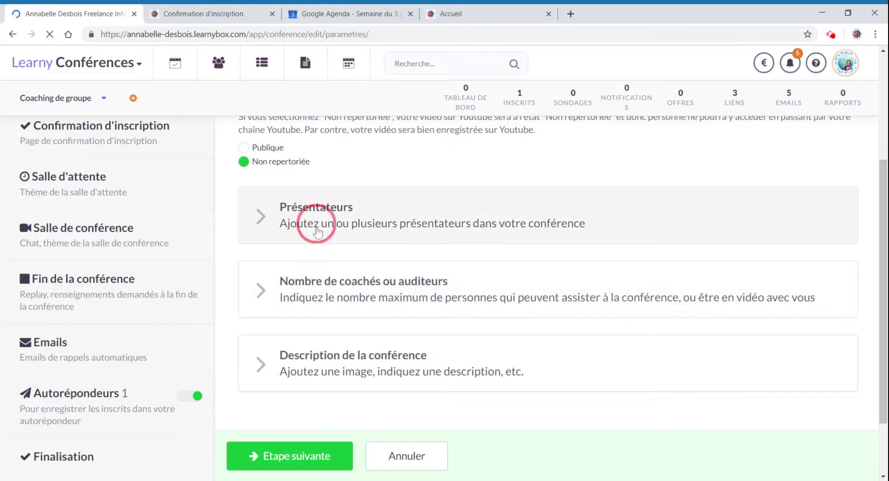
pyautogui.click(368, 316)
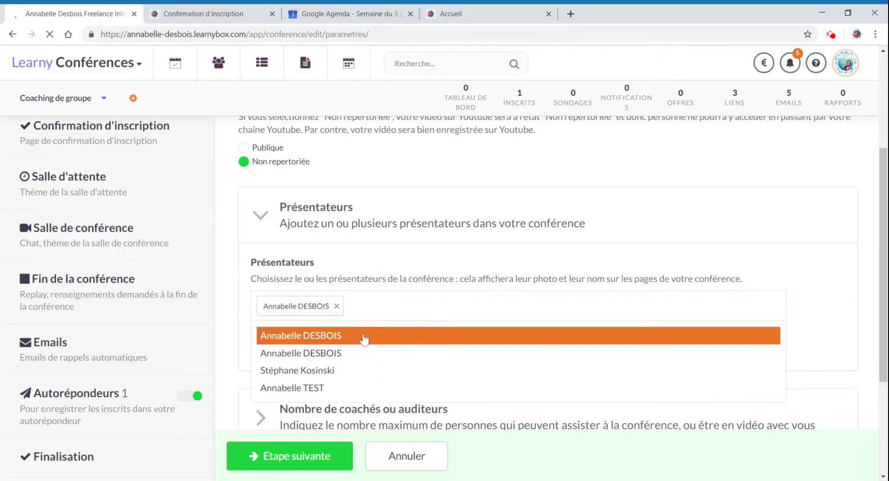
pyautogui.click(349, 353)
pyautogui.click(345, 308)
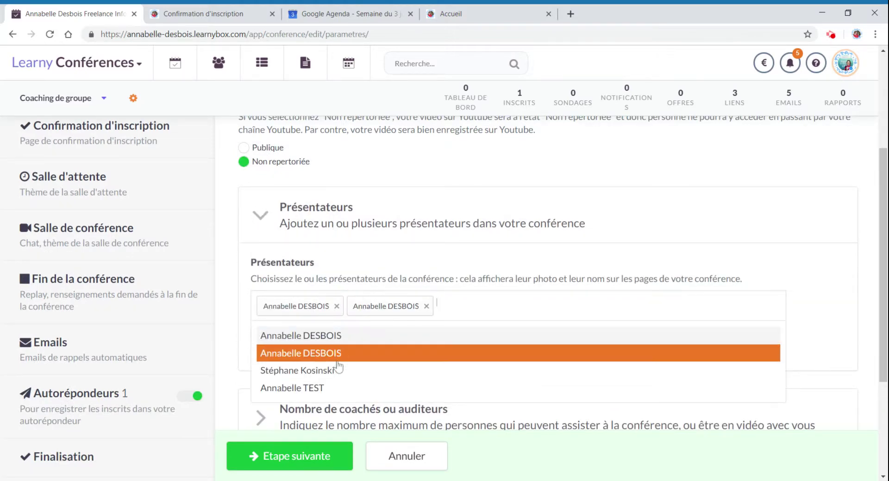
pyautogui.click(336, 306)
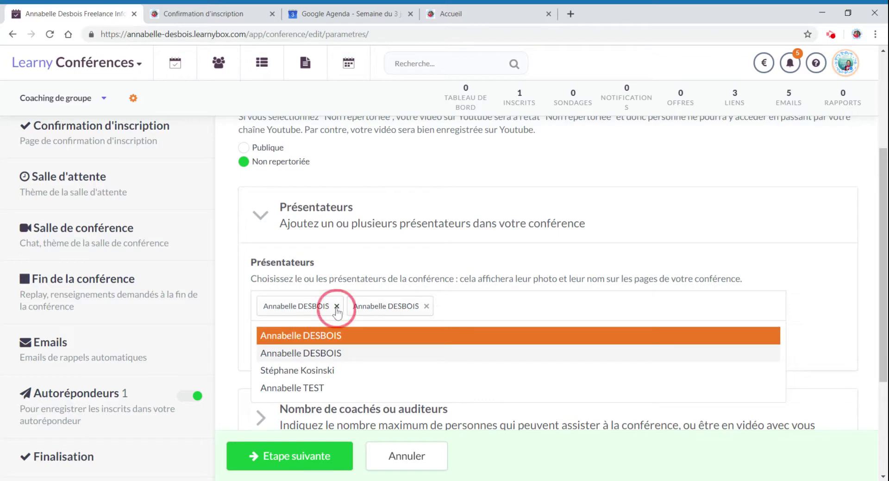
pyautogui.click(309, 445)
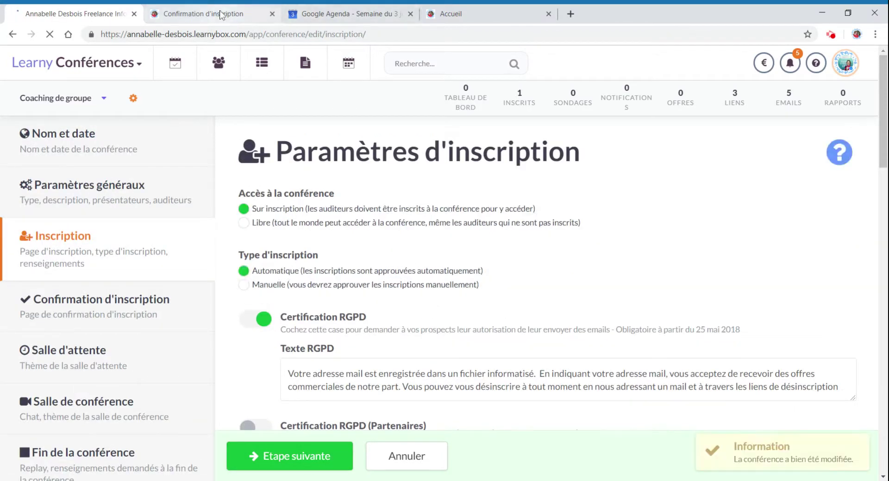
# - Reload the public registration confirmation page and check the presenter's photo and title
pyautogui.click(221, 14)
pyautogui.click(49, 34)
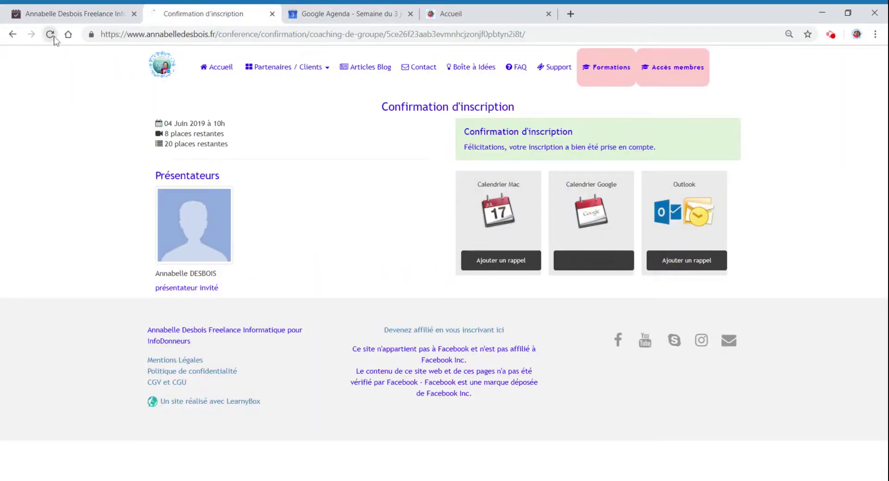
pyautogui.moveTo(287, 96)
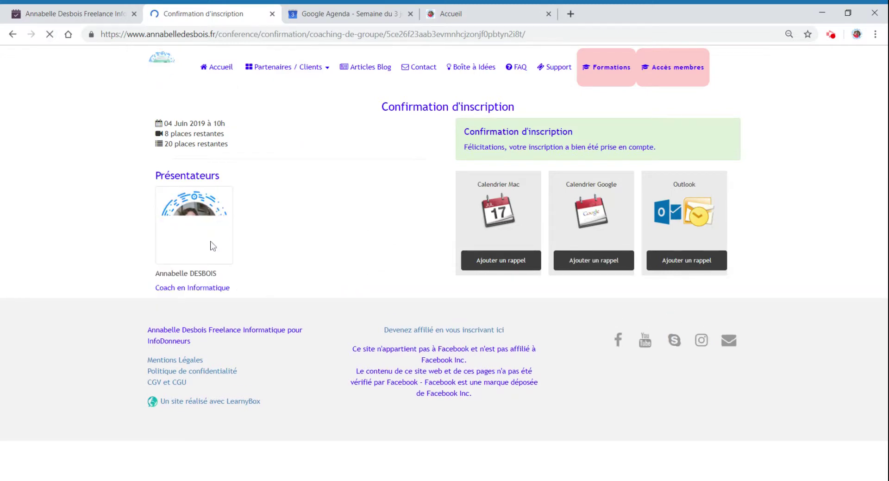
# - Open the automatic email sent at registration from the conference's email list for editing
pyautogui.click(85, 12)
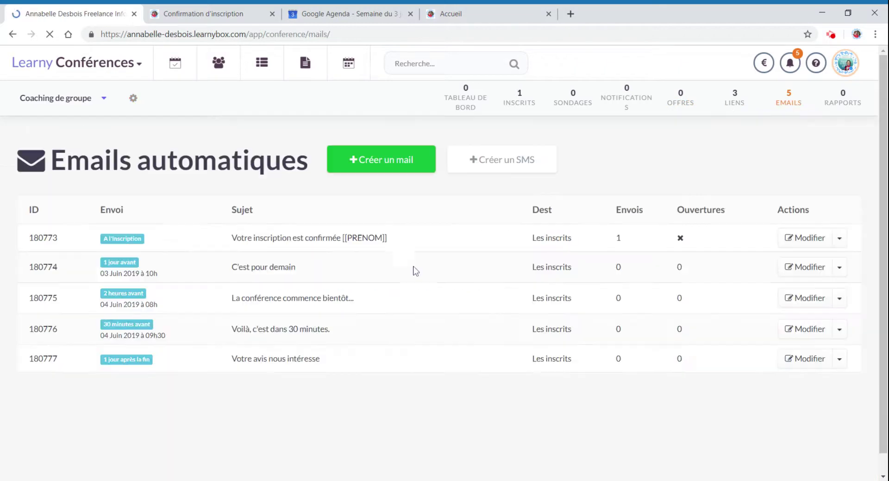
pyautogui.click(800, 277)
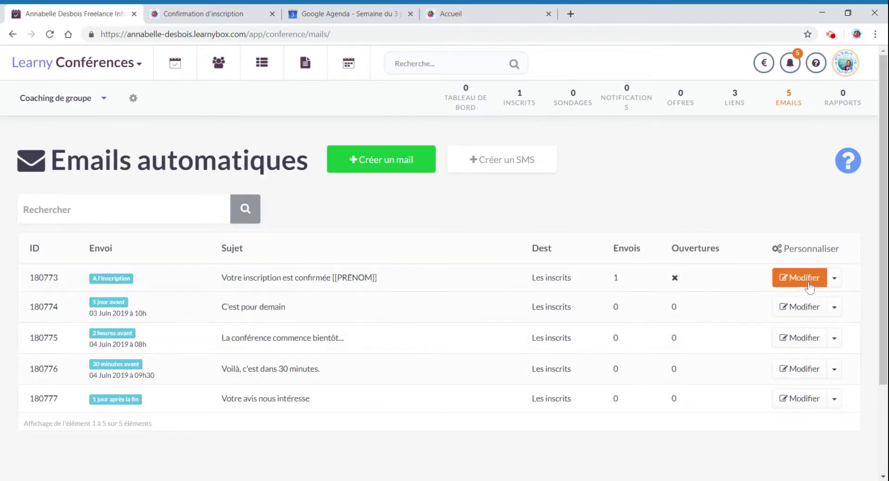
pyautogui.scroll(-6, 289, 292)
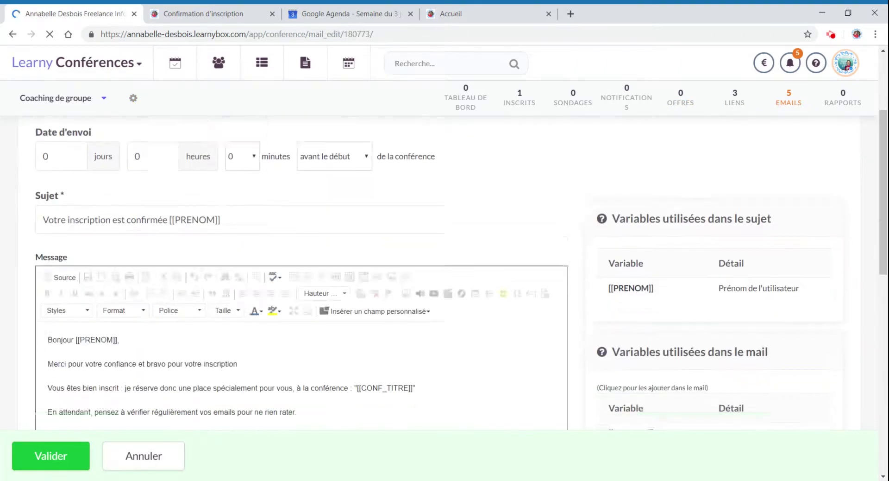
pyautogui.scroll(4, 115, 269)
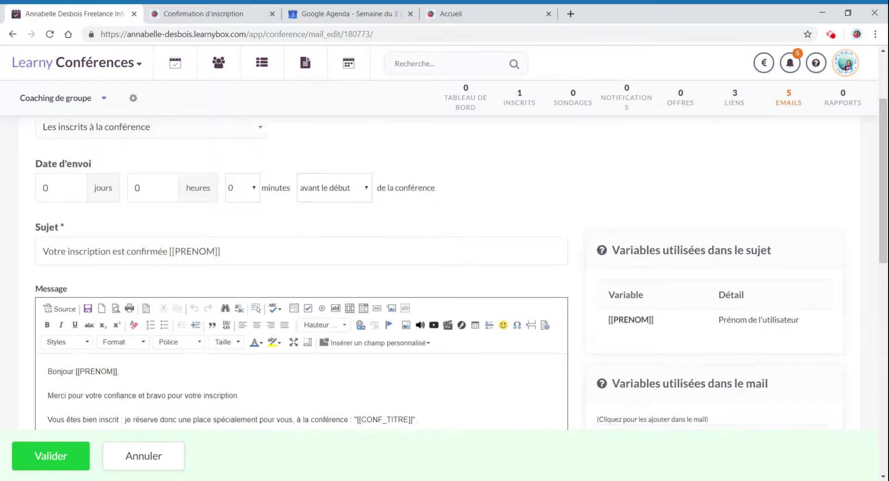
# - Change the email subject to "Votre inscription au coaching mensuel de groupe est confirmée [[PRENOM]]"
pyautogui.click(111, 251)
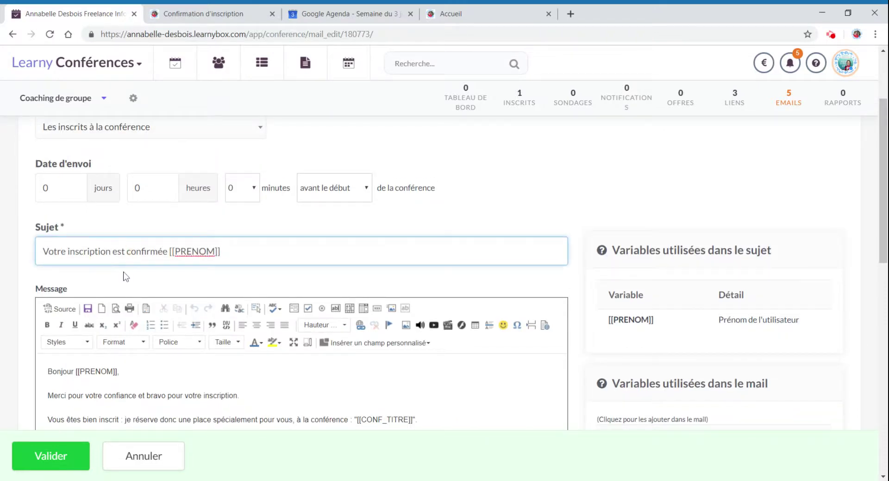
pyautogui.write('inscription')
pyautogui.write(' au coachi')
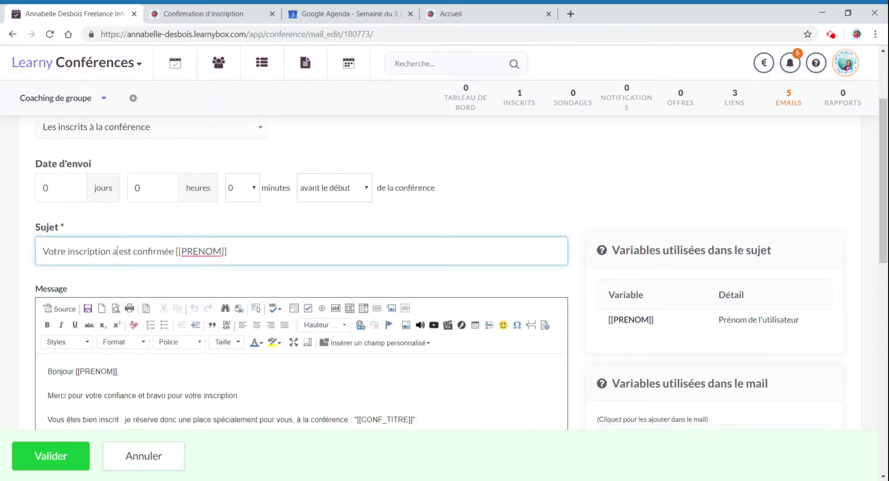
pyautogui.write('ng mens')
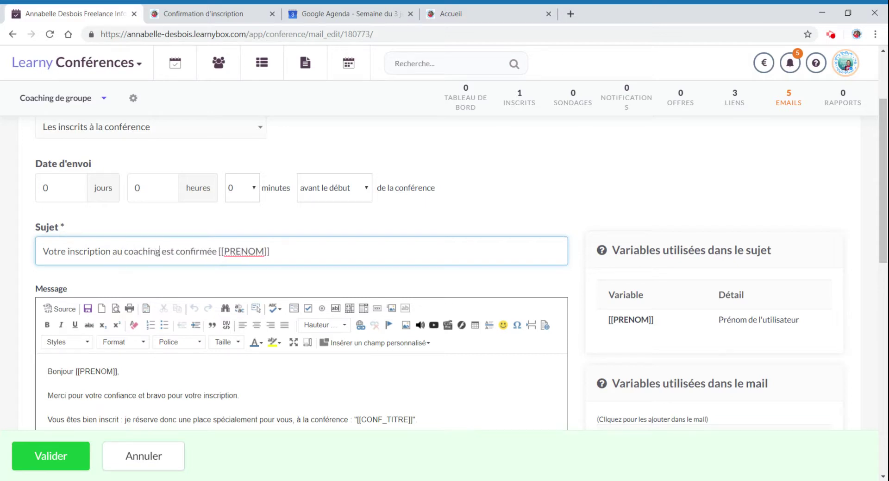
pyautogui.write('u ')
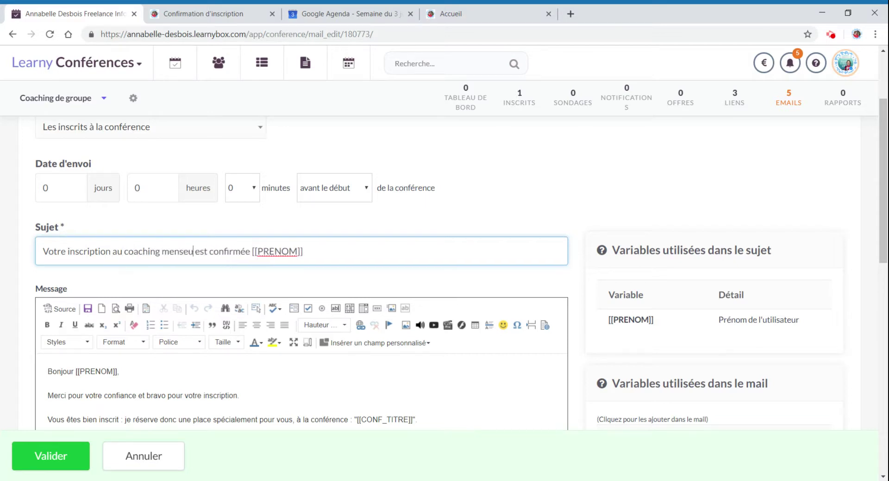
pyautogui.write('el')
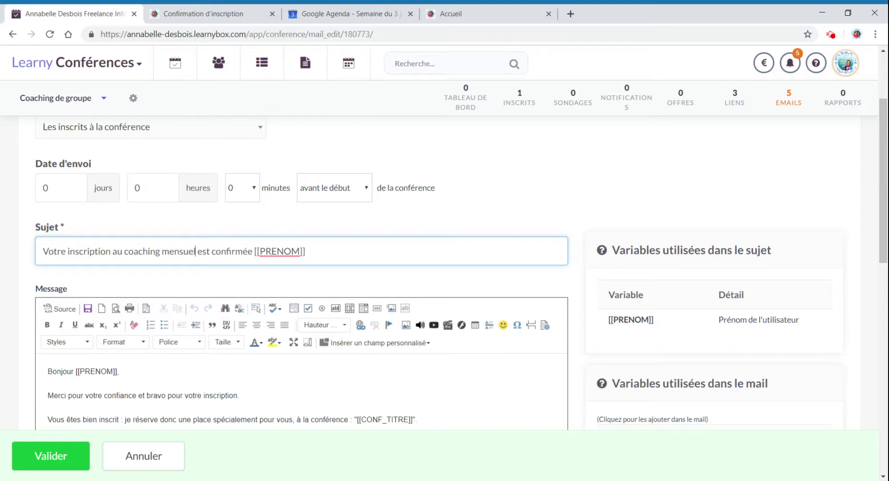
pyautogui.write(' de groupe')
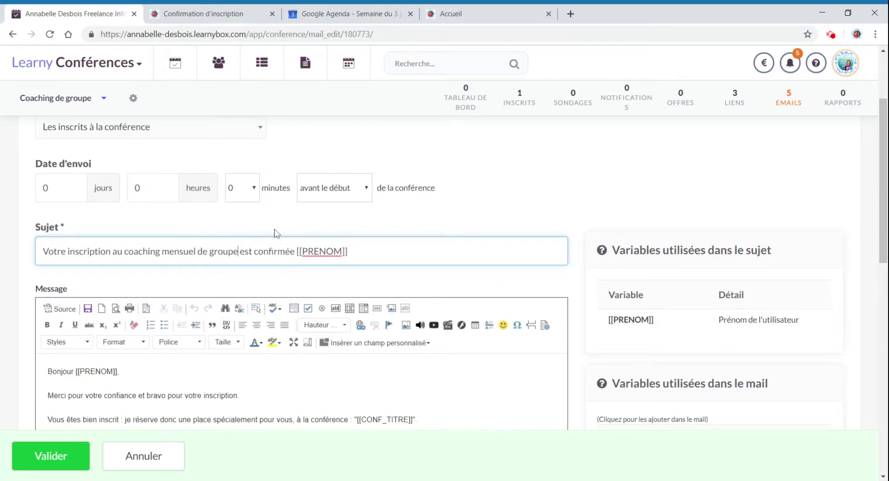
# - In the message, replace ", à la conférence :" with "au" and remove the opening quotation mark before [[CONF_TITRE]]
pyautogui.scroll(-1, 490, 319)
pyautogui.scroll(-1, 460, 275)
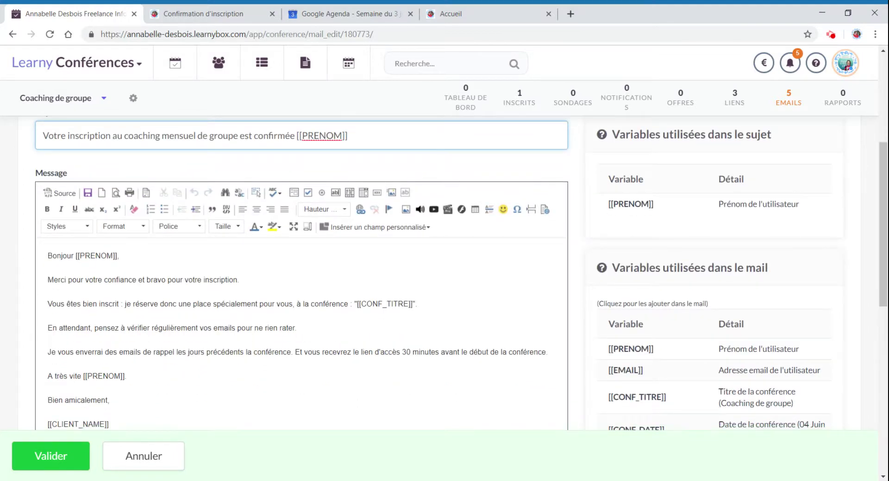
pyautogui.moveTo(294, 305); pyautogui.dragTo(348, 304)
pyautogui.click(304, 306)
pyautogui.press('BackSpace')
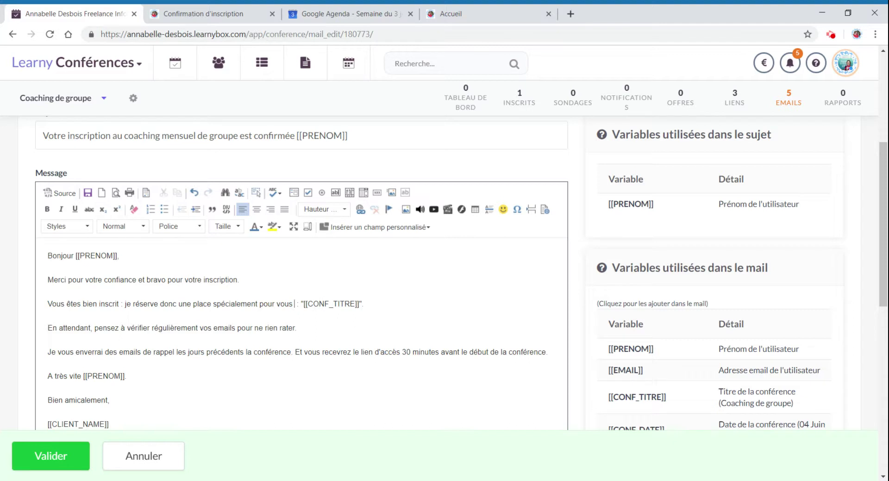
pyautogui.write('au')
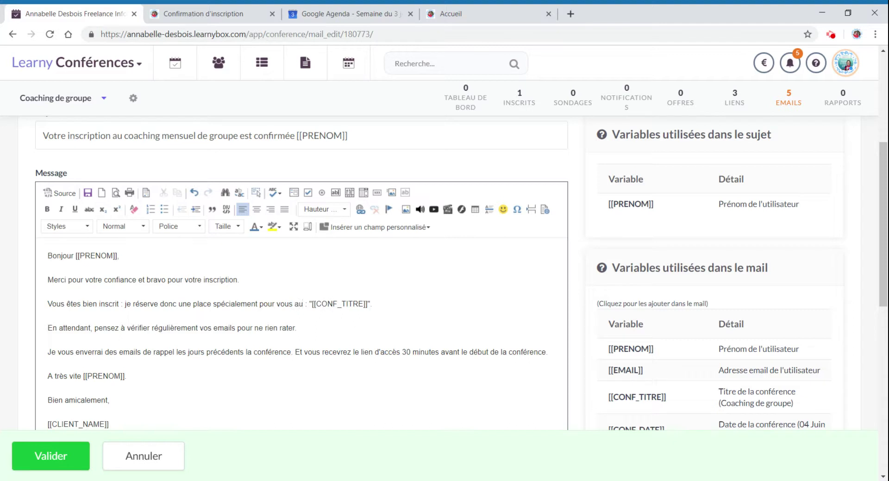
pyautogui.press('Delete')
pyautogui.press('Delete')
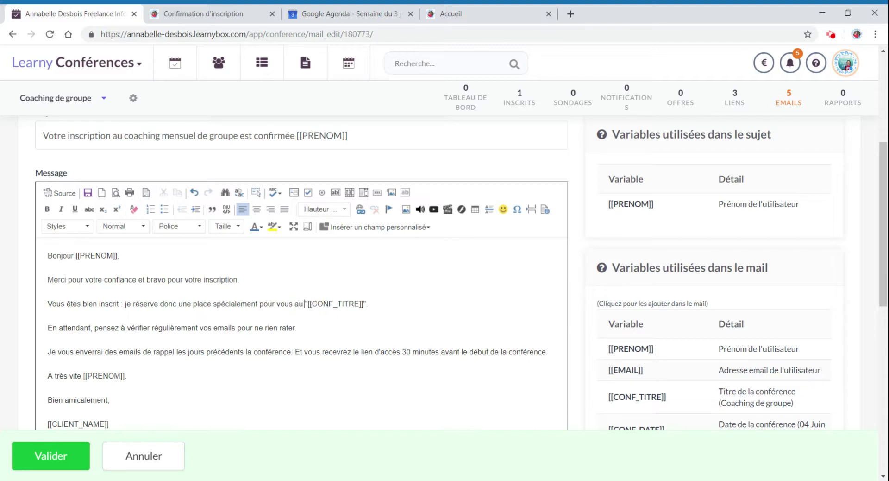
pyautogui.press('Delete')
# - Replace the closing quotation mark and full stop after [[CONF_TITRE]] with "du" followed by the variables [[JOUR]] and [[DATE]]
pyautogui.click(383, 302)
pyautogui.scroll(-3, 612, 299)
pyautogui.scroll(-1, 658, 360)
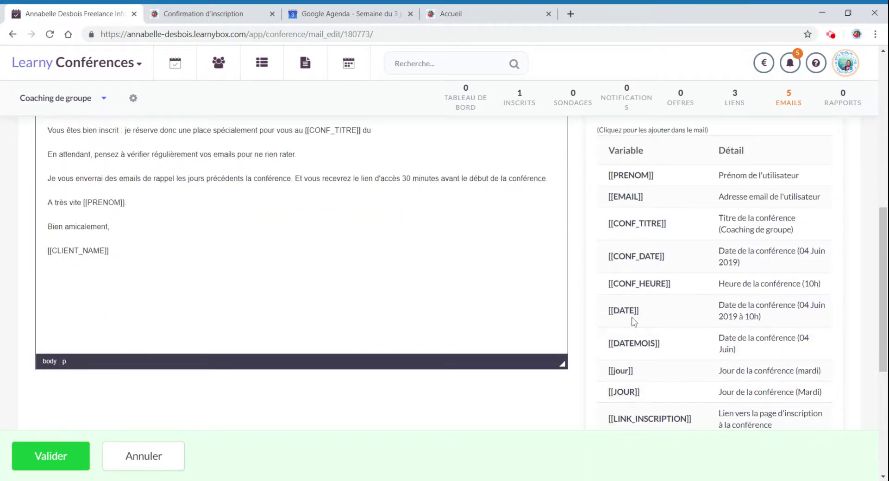
pyautogui.click(623, 392)
pyautogui.click(624, 310)
pyautogui.moveTo(718, 304); pyautogui.dragTo(798, 320)
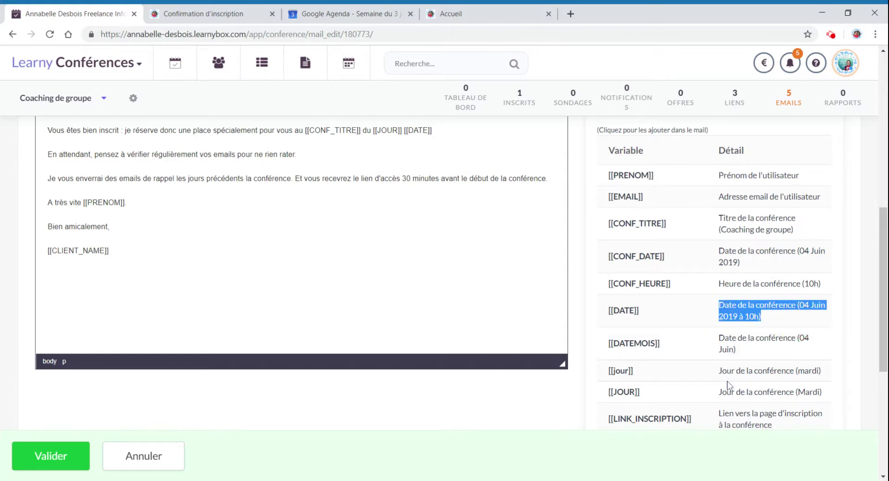
pyautogui.moveTo(719, 391); pyautogui.dragTo(773, 425)
pyautogui.click(48, 215)
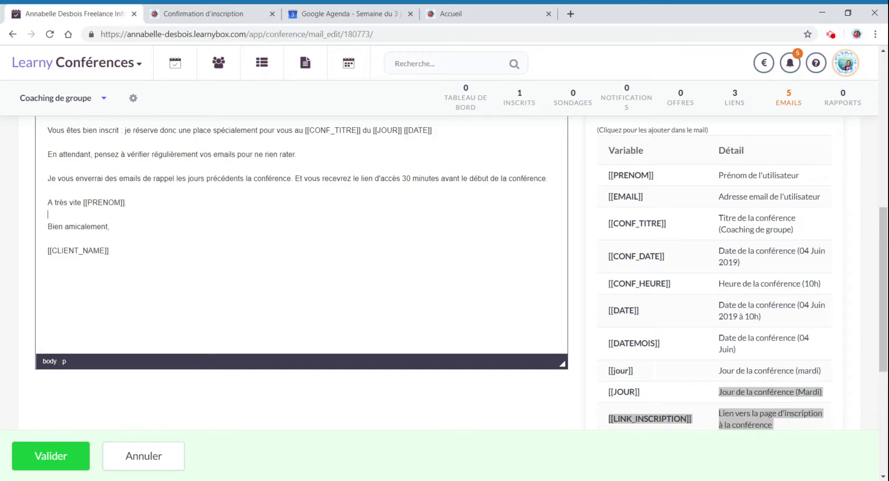
# - Make the [[JOUR]] [[DATE]] variables in the message bold
pyautogui.moveTo(373, 130); pyautogui.dragTo(432, 130)
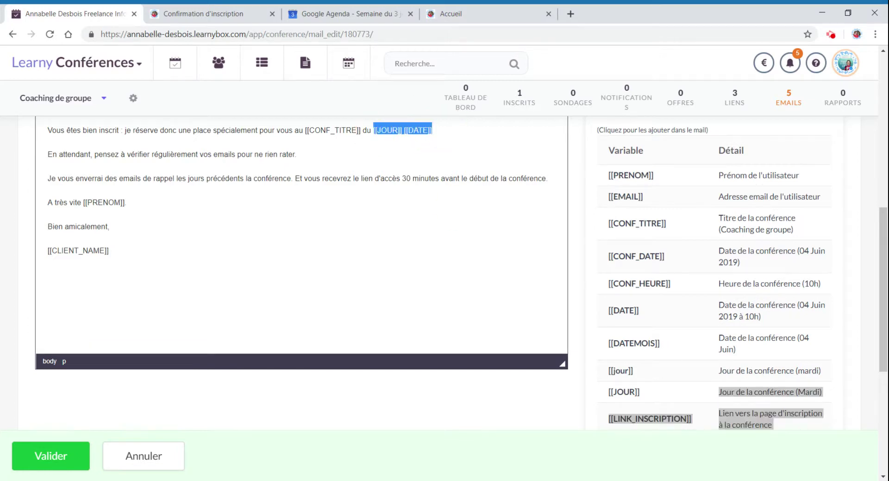
pyautogui.scroll(3, 376, 151)
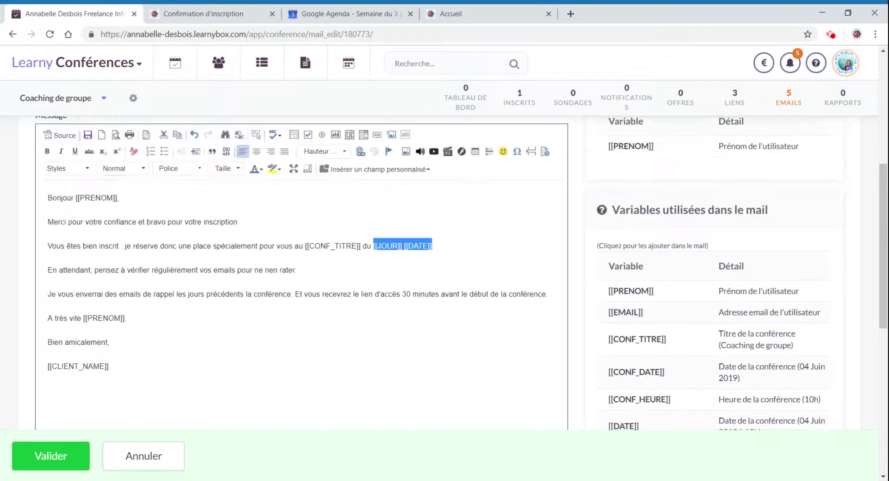
pyautogui.click(52, 151)
pyautogui.click(73, 230)
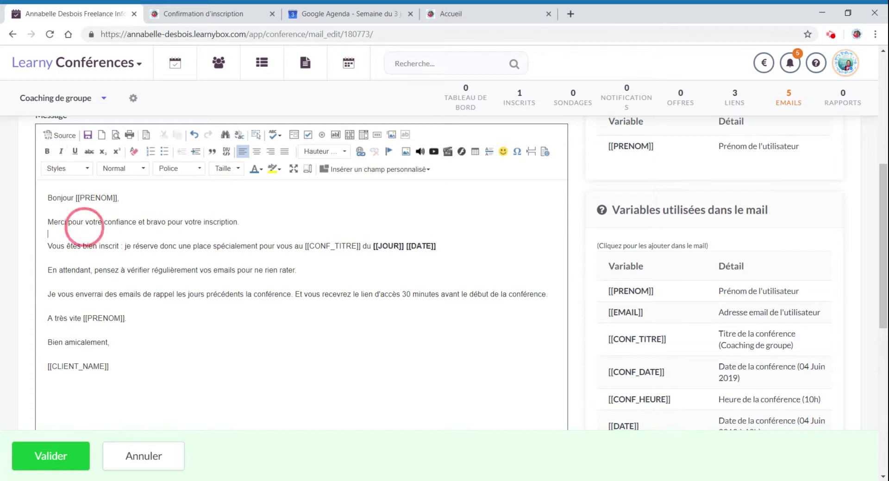
# - Set the font of the whole confirmation email message to Trebuchet
pyautogui.moveTo(48, 197); pyautogui.dragTo(187, 371)
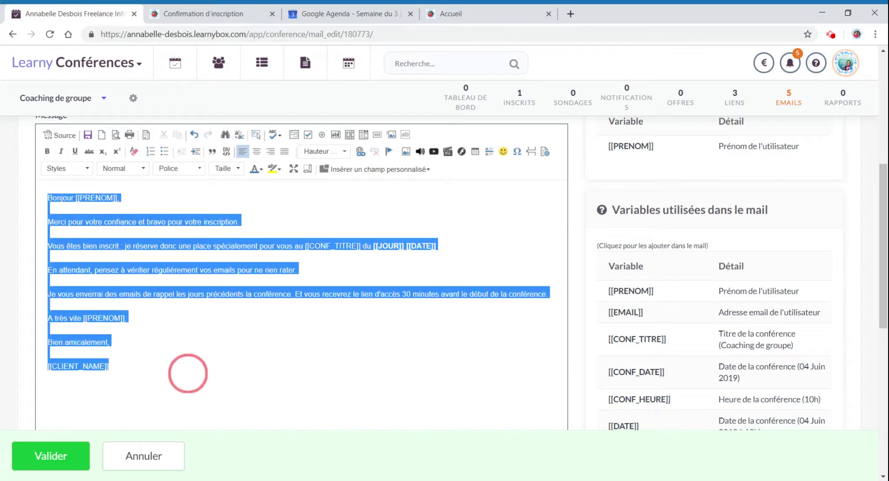
pyautogui.click(200, 168)
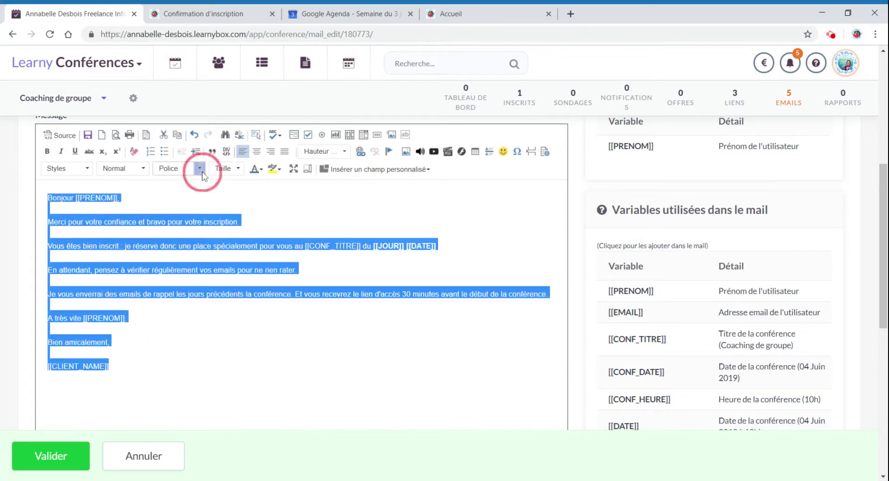
pyautogui.moveTo(237, 198); pyautogui.dragTo(251, 280)
pyautogui.click(202, 253)
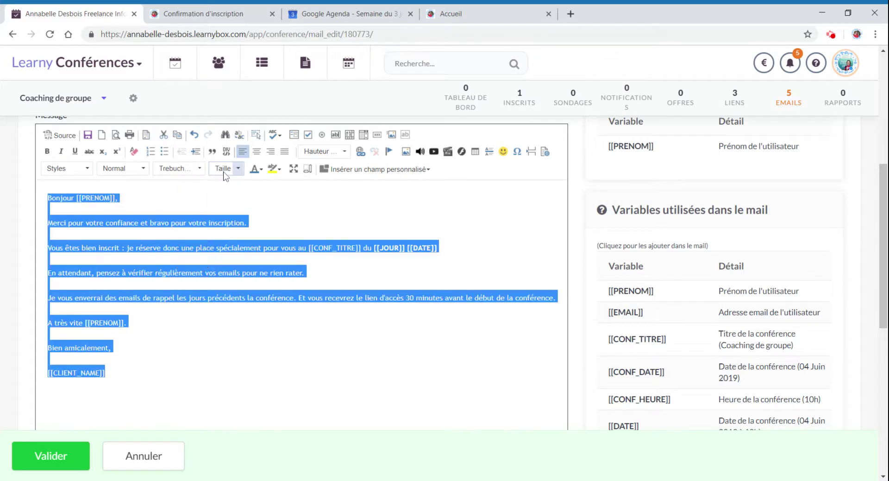
# - Recolour the whole confirmation message violet-blue using a custom shade from the extended colour palette
pyautogui.click(255, 169)
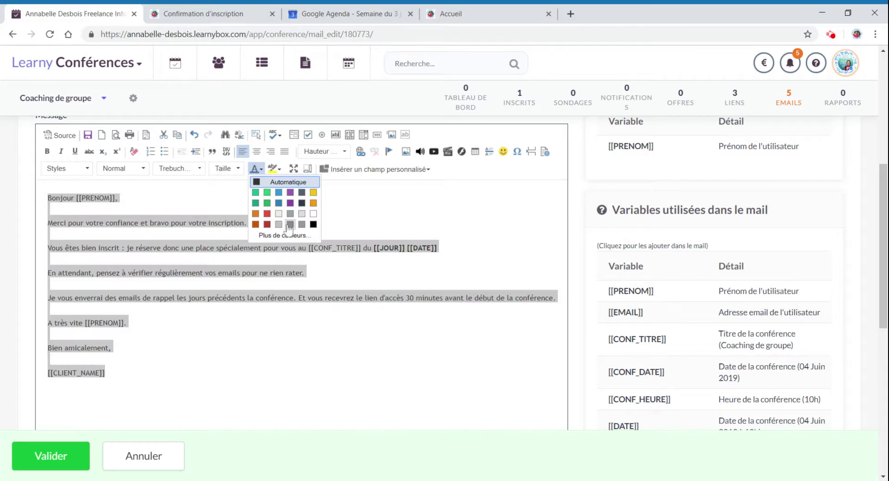
pyautogui.click(274, 233)
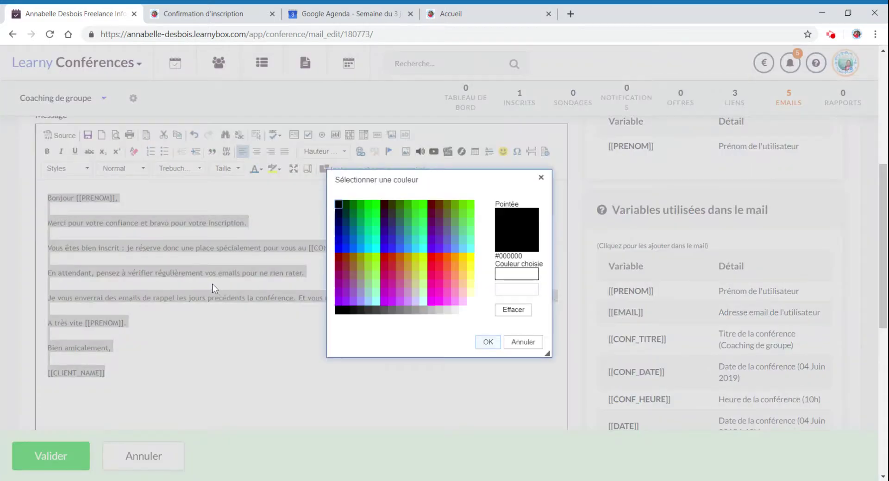
pyautogui.click(384, 248)
pyautogui.click(482, 343)
pyautogui.click(276, 343)
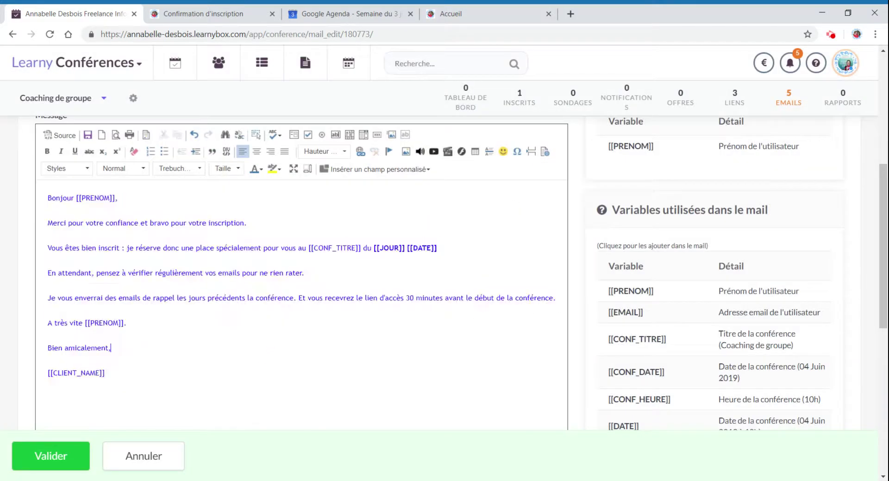
# - Save the registration confirmation email and open the one-day-before reminder "C'est pour demain" for editing
pyautogui.scroll(2, 276, 343)
pyautogui.scroll(-7, 517, 364)
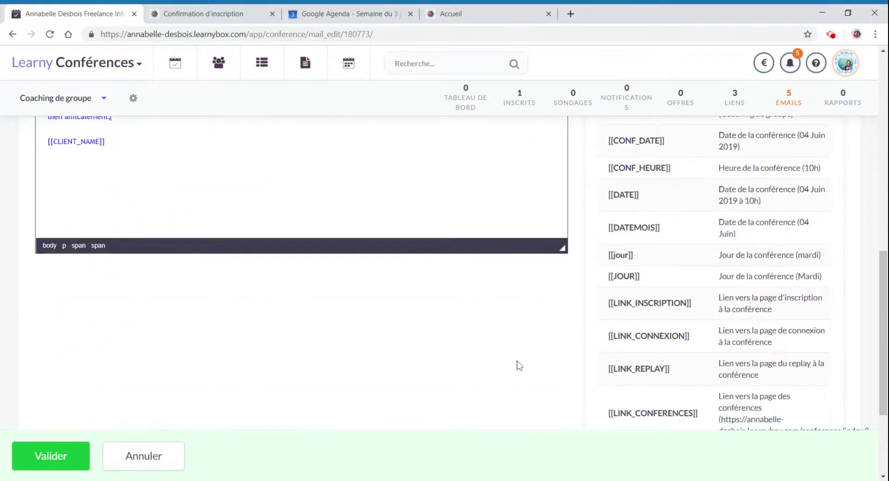
pyautogui.scroll(7, 280, 324)
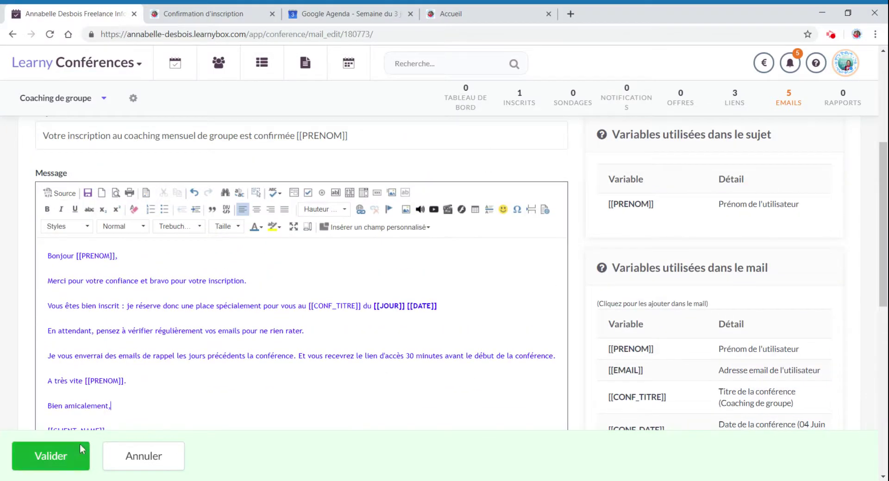
pyautogui.click(60, 456)
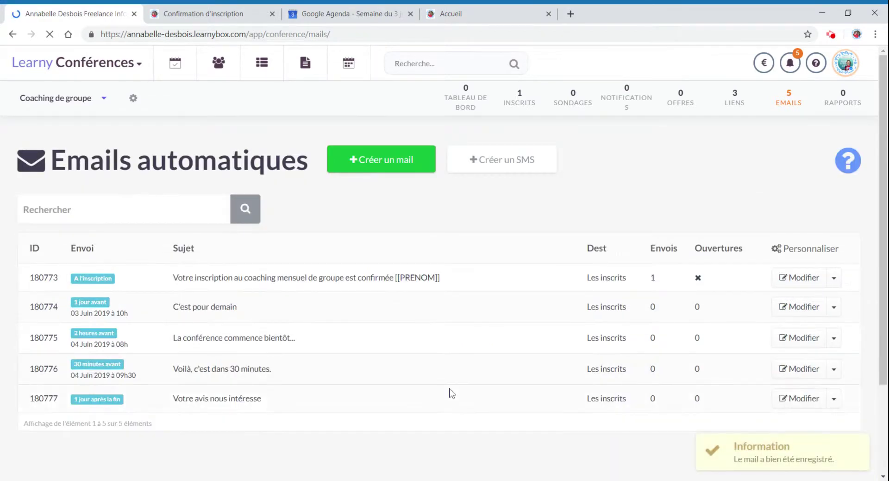
pyautogui.click(799, 307)
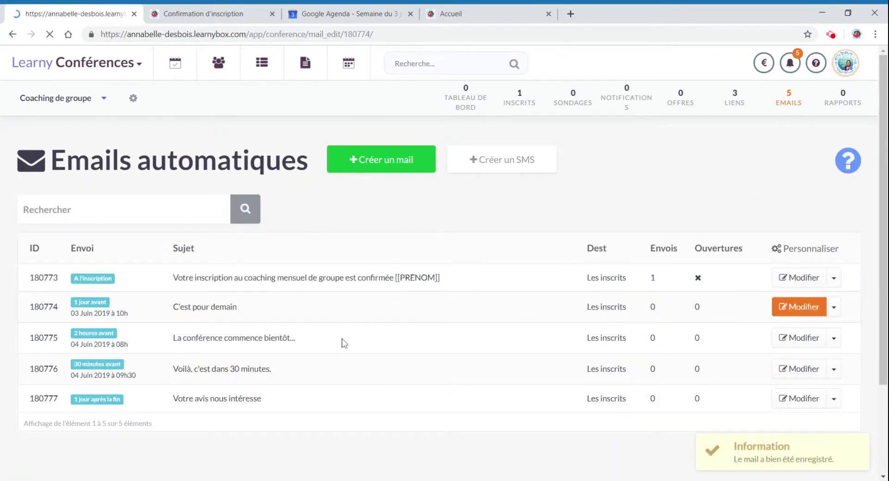
pyautogui.scroll(-2, 337, 346)
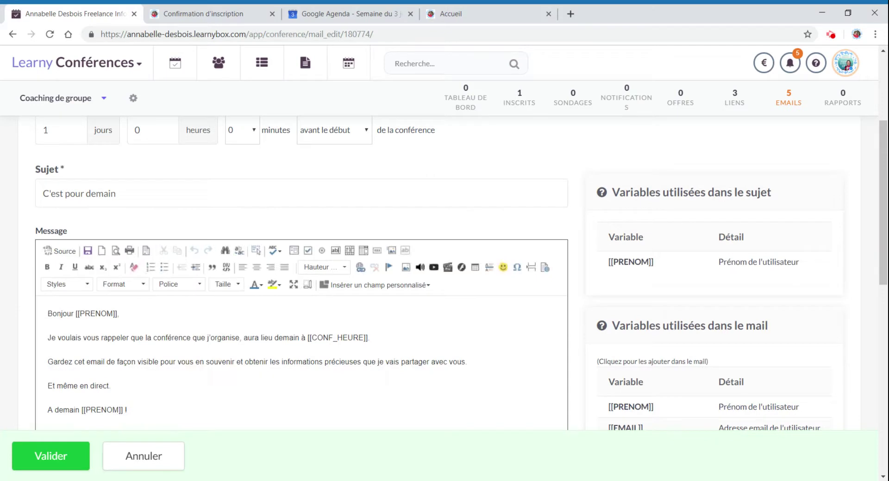
# - Change the reminder's subject to "Votre coaching mensuel de groupe, c'est pour demain"
pyautogui.click(42, 193)
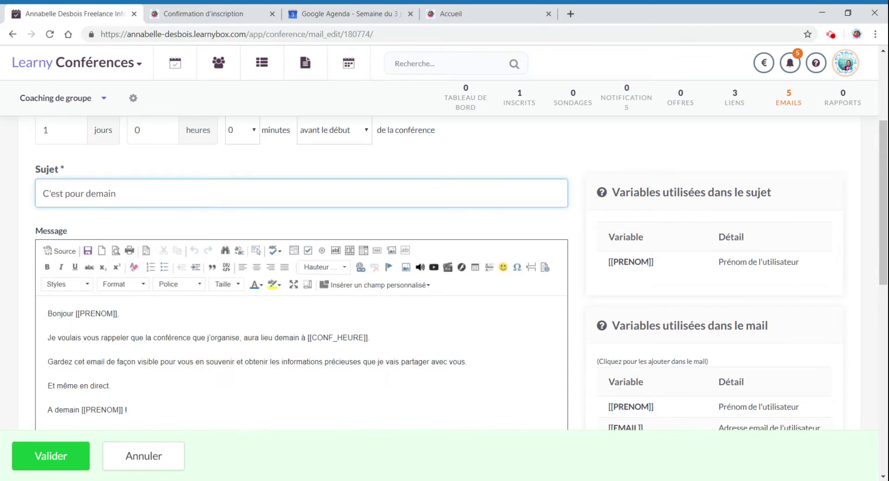
pyautogui.write('Votre coachi')
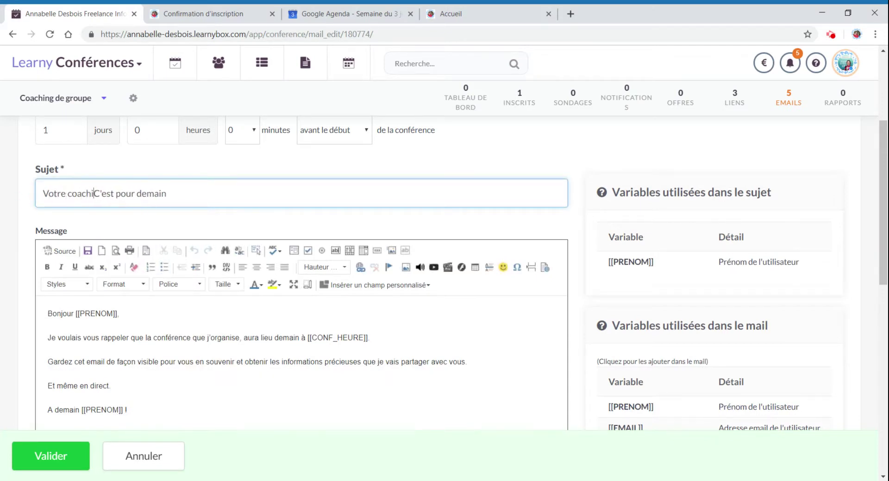
pyautogui.write('ng m')
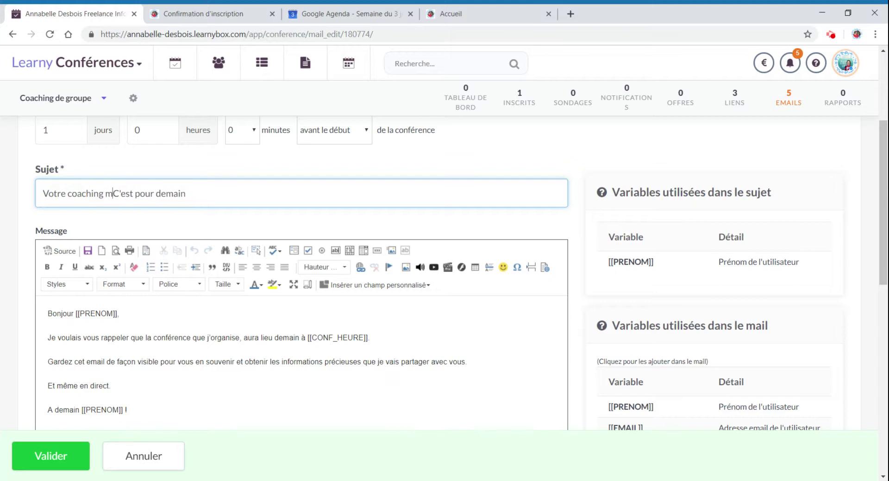
pyautogui.write('ensuel de grou')
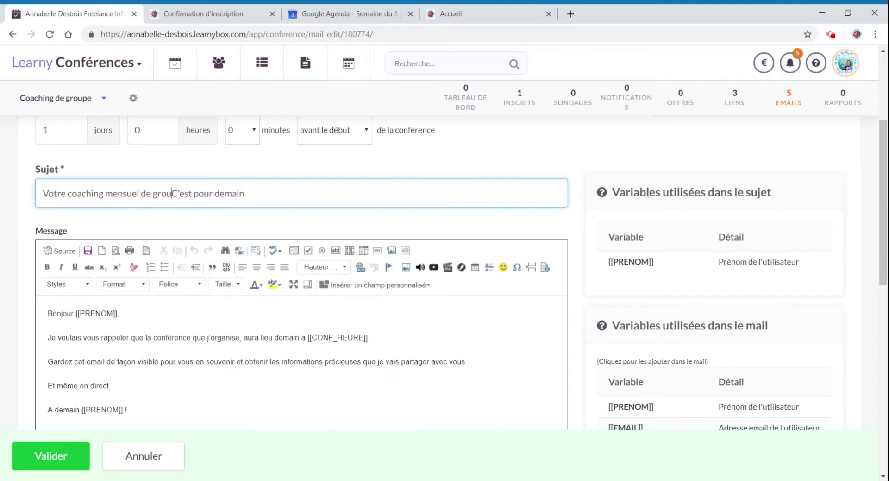
pyautogui.write('pe,')
pyautogui.press('Delete')
pyautogui.write('c')
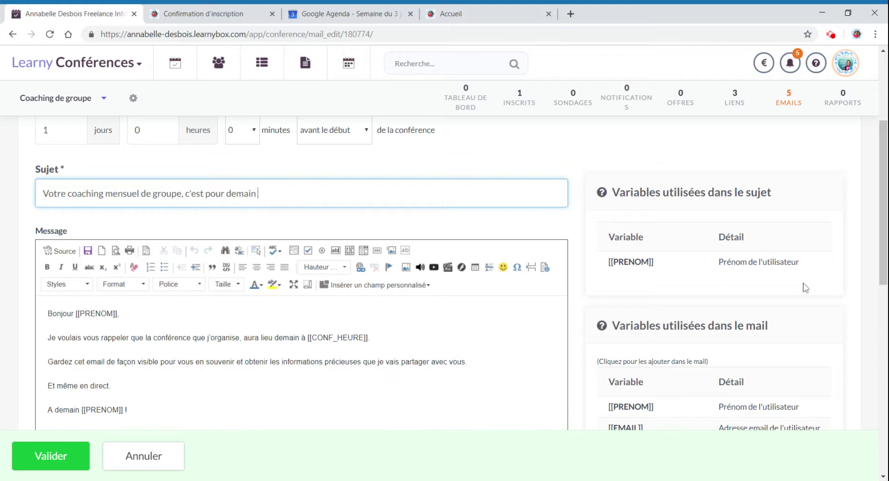
# - Append the [[PRENOM]] variable and an exclamation mark to the reminder's subject
pyautogui.click(630, 262)
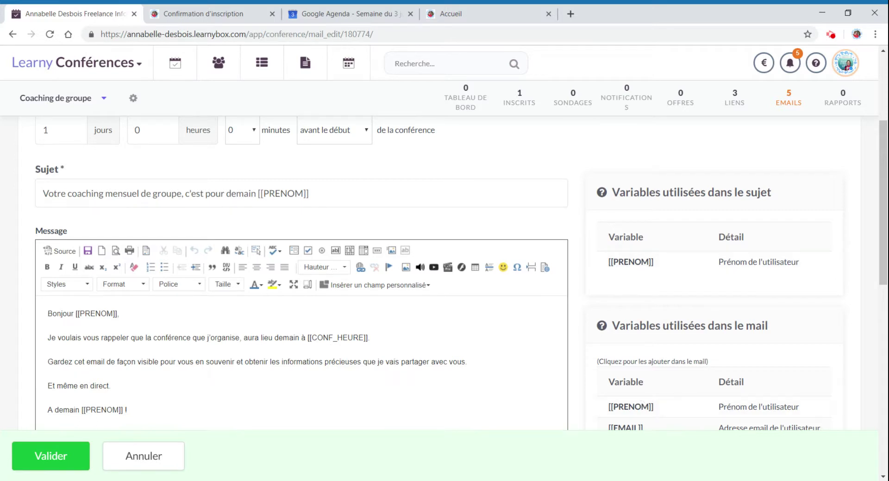
pyautogui.moveTo(695, 325); pyautogui.dragTo(771, 333)
pyautogui.moveTo(695, 192); pyautogui.dragTo(827, 193)
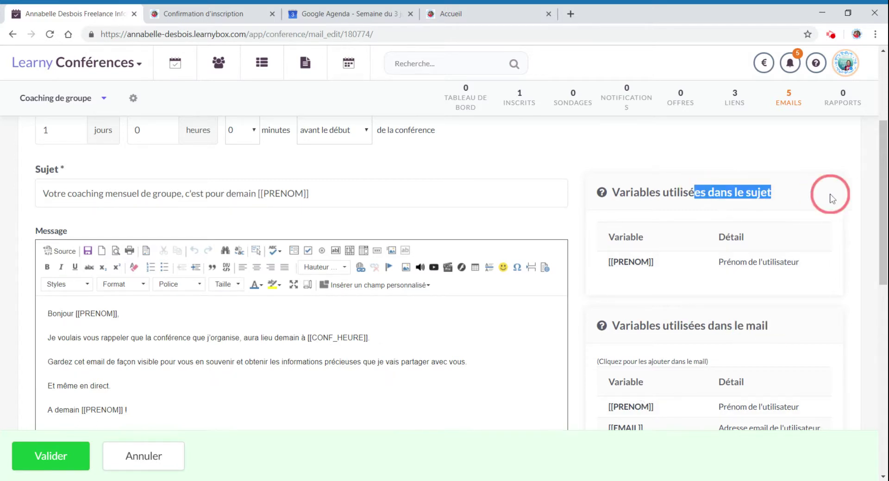
pyautogui.click(370, 211)
pyautogui.click(354, 197)
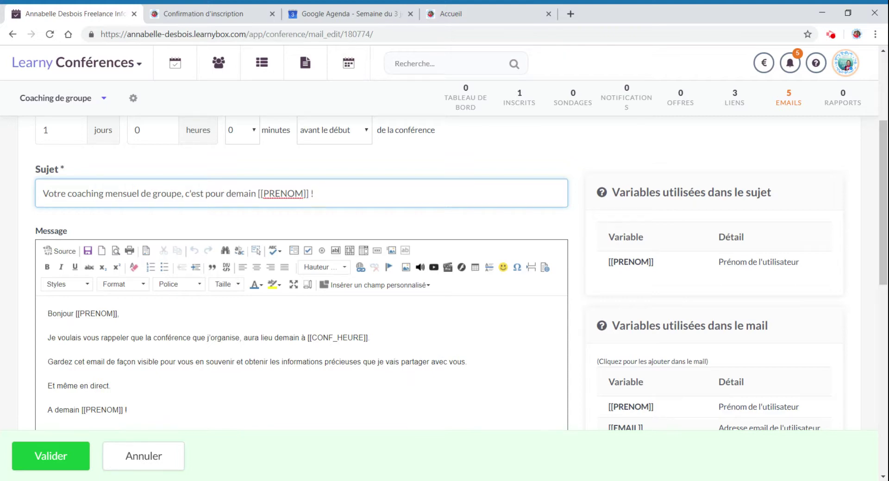
pyautogui.click(368, 337)
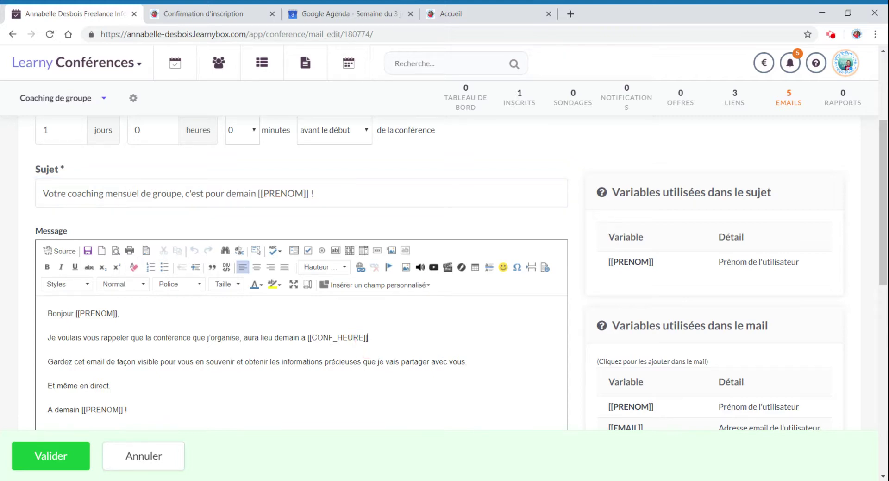
pyautogui.scroll(-3, 301, 278)
pyautogui.scroll(1, 301, 278)
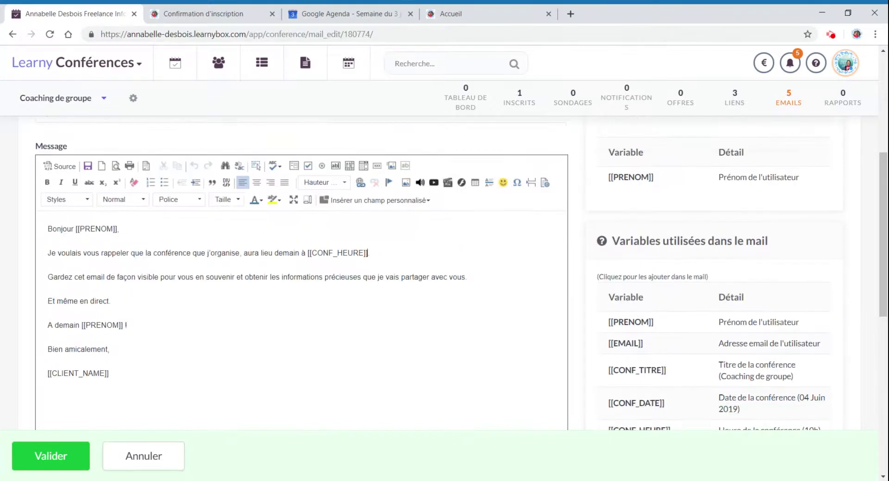
pyautogui.moveTo(139, 394); pyautogui.dragTo(24, 242)
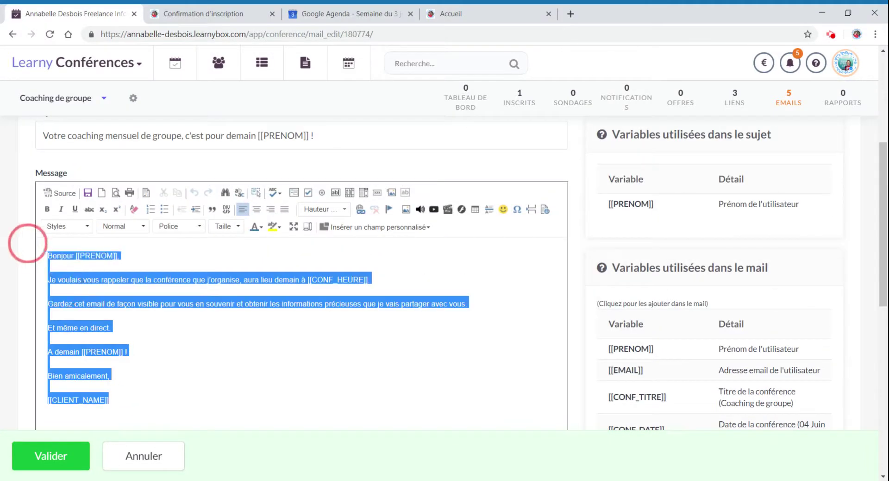
pyautogui.click(256, 226)
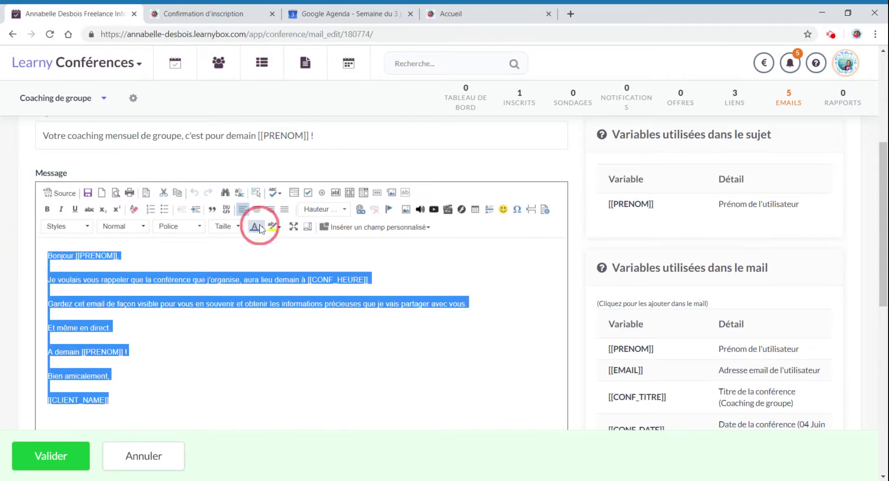
pyautogui.click(230, 238)
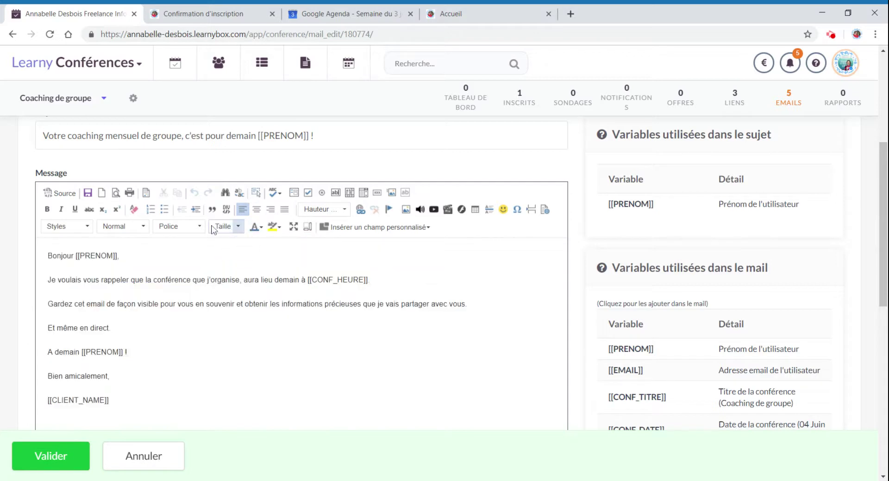
# - Set the font of the whole reminder message to Trebuchet
pyautogui.click(116, 405)
pyautogui.moveTo(116, 404); pyautogui.dragTo(3, 252)
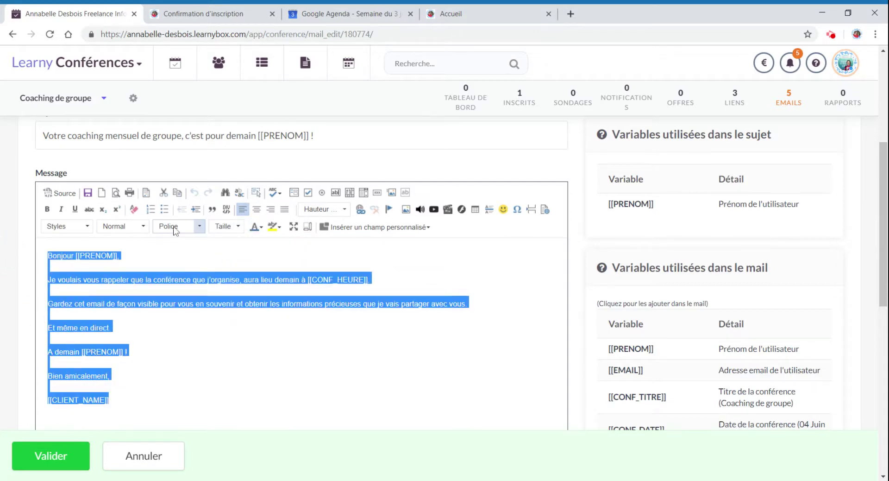
pyautogui.click(200, 227)
pyautogui.scroll(-8, 217, 306)
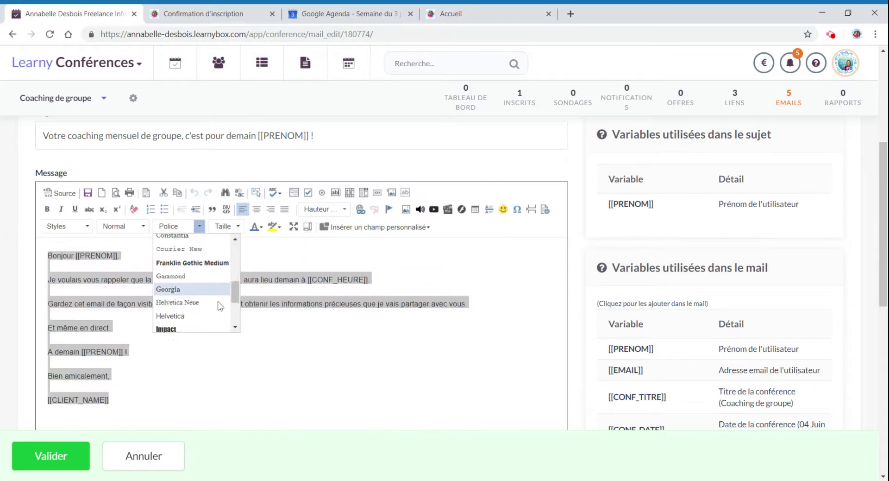
pyautogui.click(193, 199)
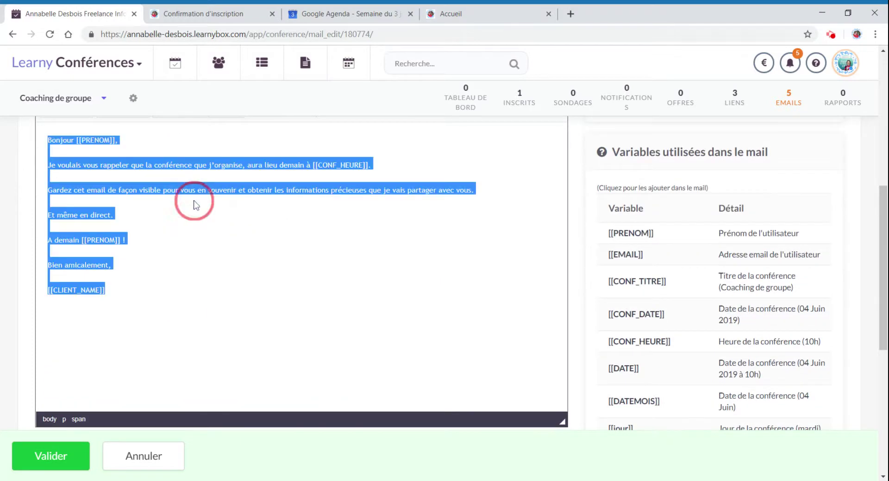
pyautogui.scroll(4, 278, 278)
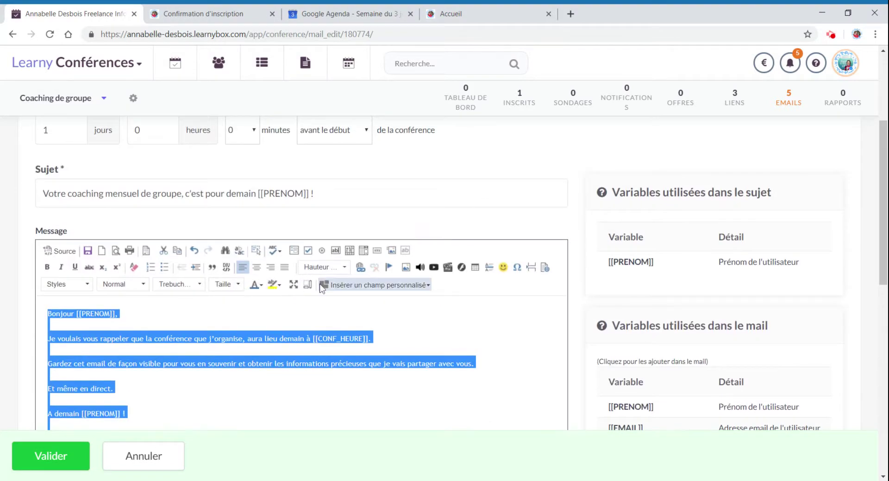
# - Recolour the whole reminder message in the same violet-blue shade as the confirmation email
pyautogui.click(254, 284)
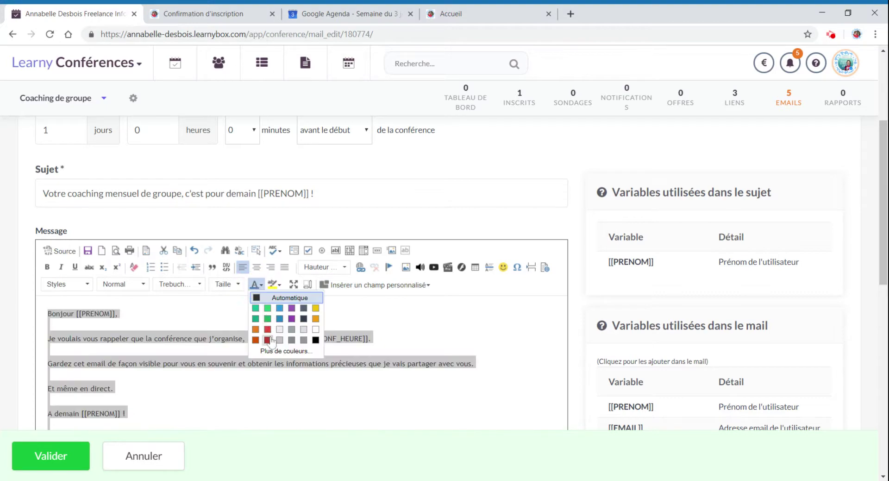
pyautogui.click(267, 350)
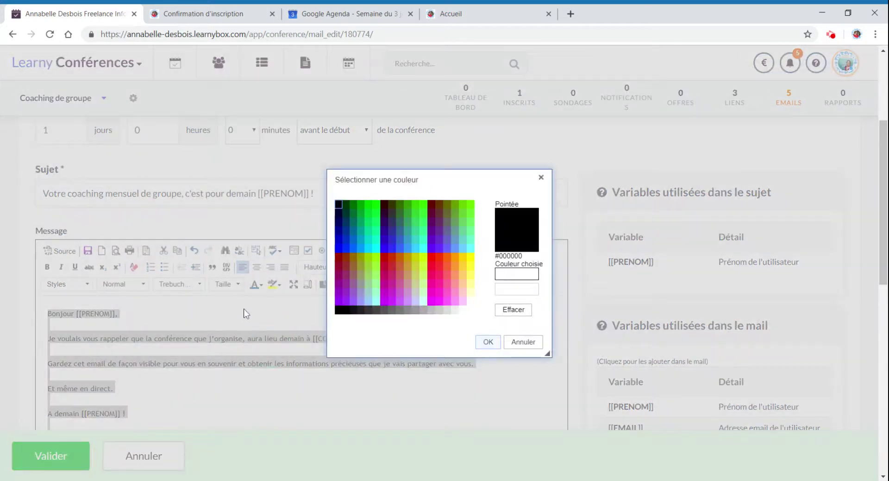
pyautogui.click(384, 249)
pyautogui.click(489, 342)
pyautogui.click(330, 377)
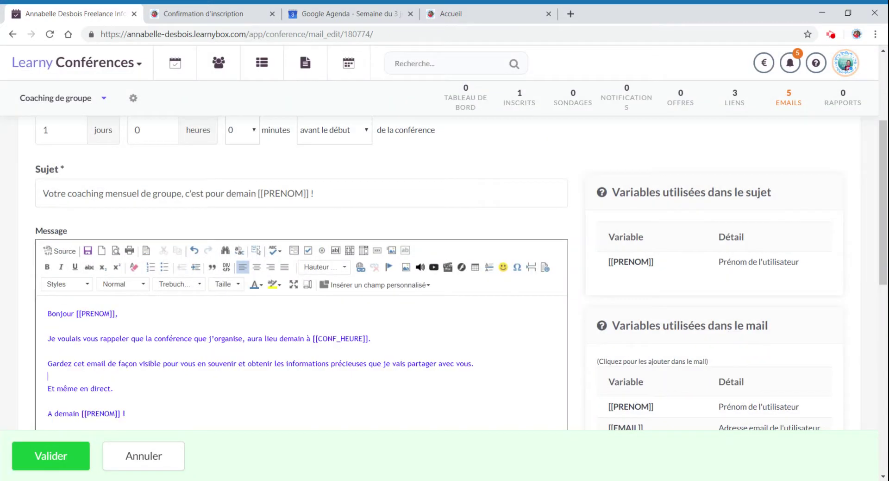
# - Replace the line "Et même en direct." with "Voici le lien de connexion pour demain :" and add an empty line directly below it
pyautogui.scroll(-1, 139, 327)
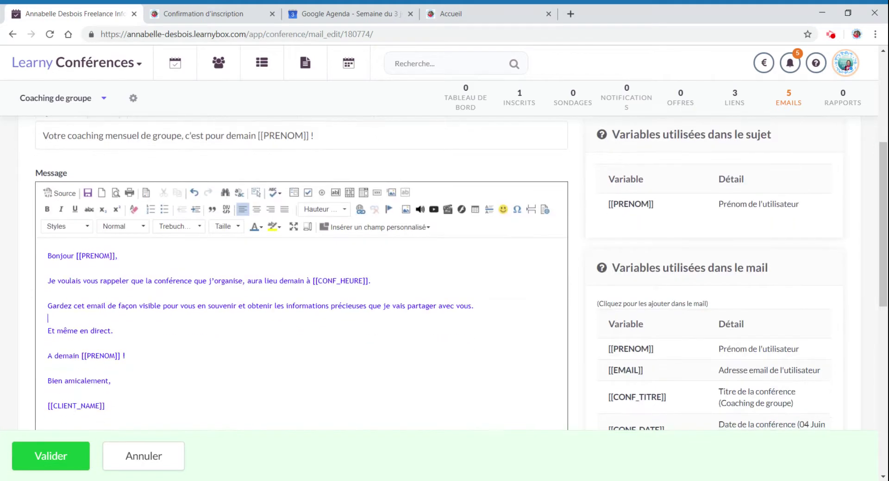
pyautogui.moveTo(139, 329); pyautogui.dragTo(3, 329)
pyautogui.write('Voici le lien de connexion pour')
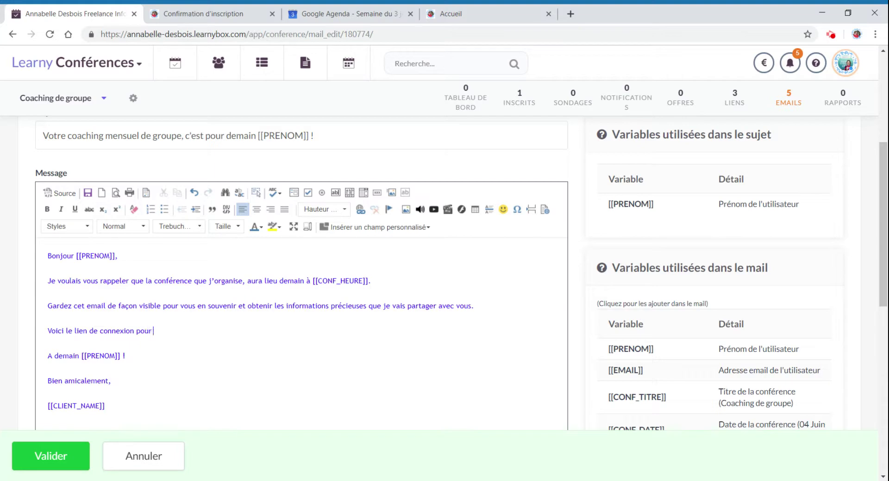
pyautogui.write(':')
pyautogui.press('Return')
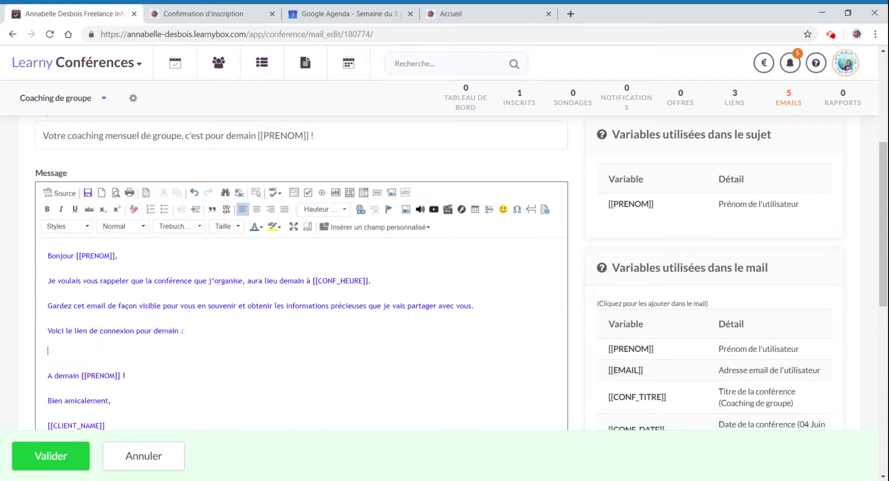
pyautogui.press('BackSpace')
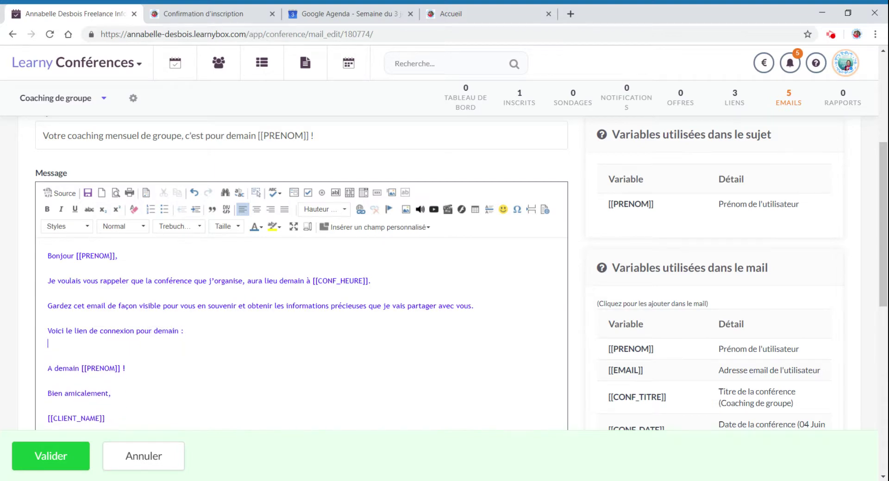
# - Insert the [[LINK_CONNEXION]] variable on the empty line under "Voici le lien de connexion pour demain :" and hyperlink it with [[LINK_CONNEXION]] as URL
pyautogui.scroll(-9, 732, 363)
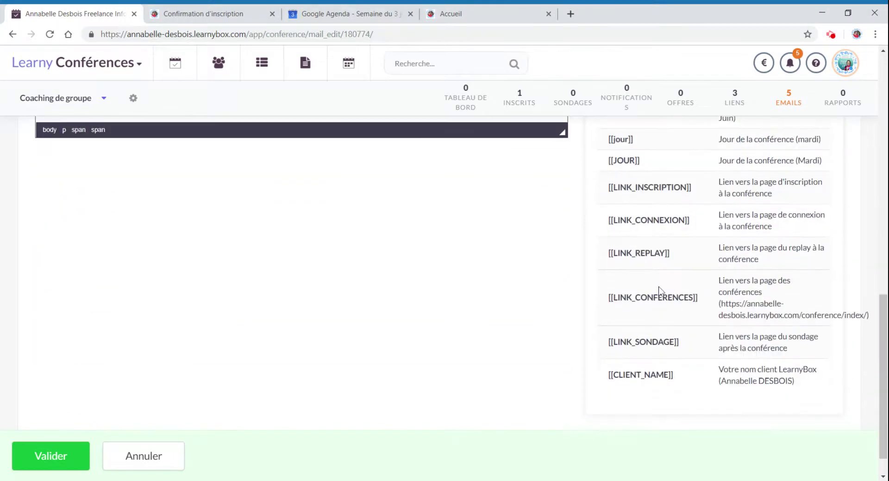
pyautogui.click(649, 220)
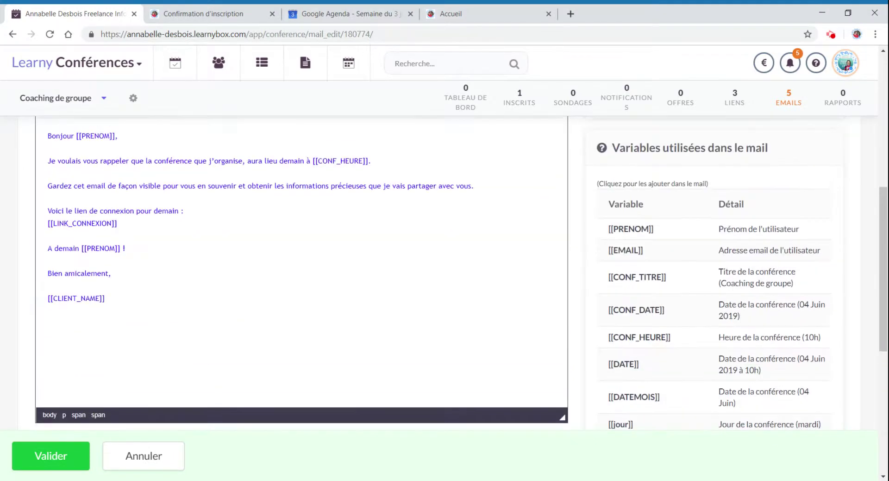
pyautogui.moveTo(118, 281); pyautogui.dragTo(30, 278)
pyautogui.hotkey('ctrl', 'c')
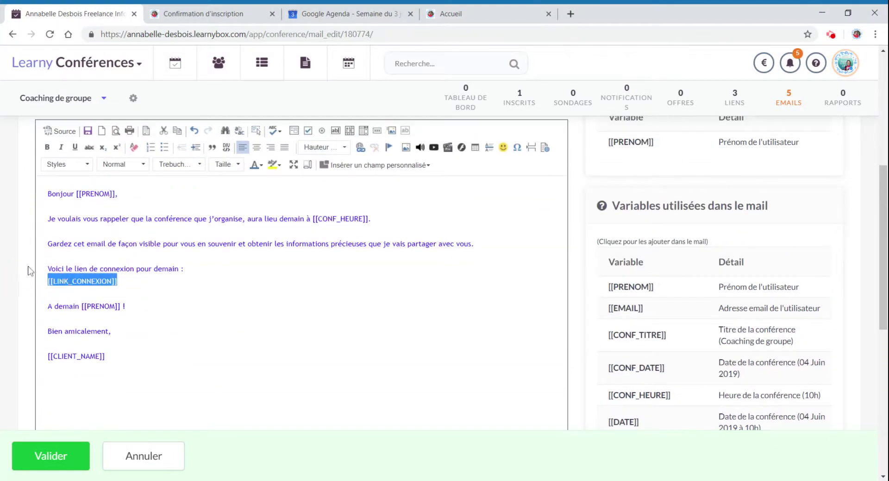
pyautogui.click(360, 147)
pyautogui.hotkey('ctrl', 'v')
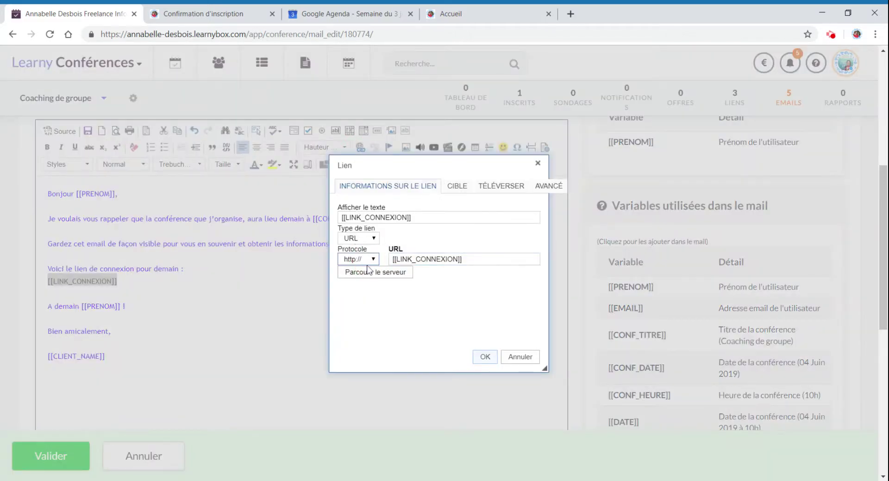
# - Make the connection link open in a new window (_blank) and save the one-day reminder email
pyautogui.click(458, 185)
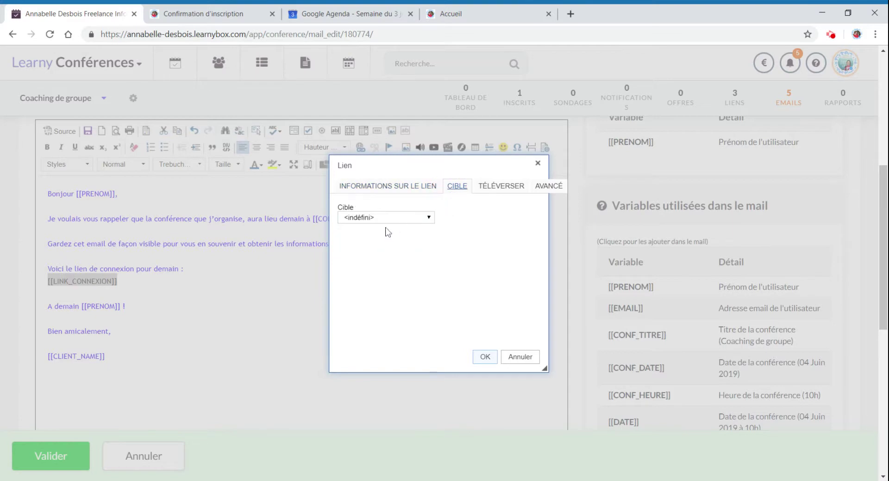
pyautogui.click(385, 218)
pyautogui.click(373, 260)
pyautogui.click(485, 356)
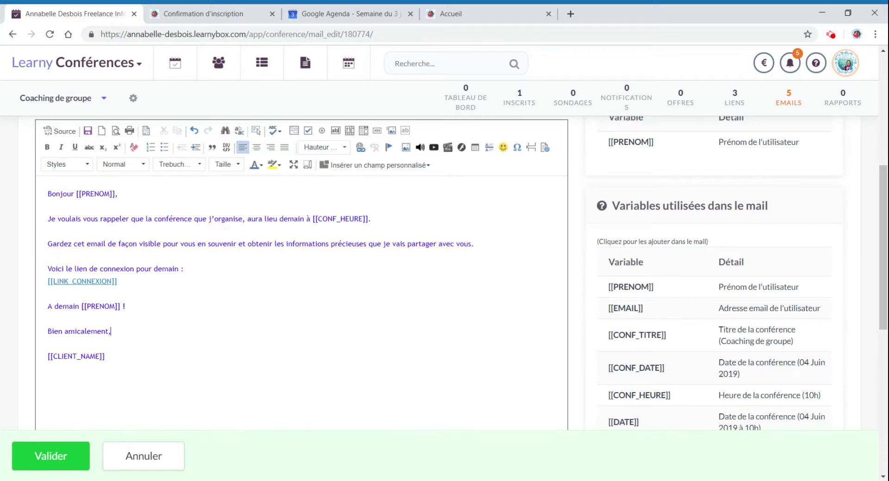
pyautogui.click(69, 454)
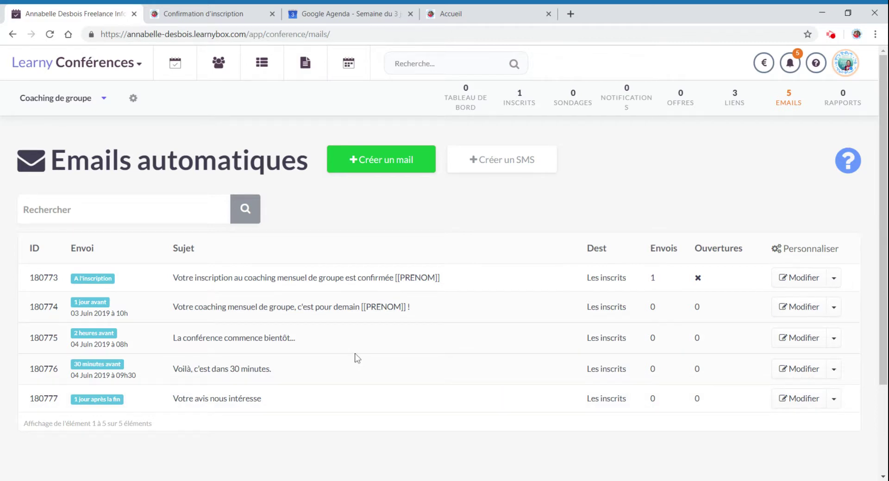
# - Open the two-hours-before email for editing and change its subject to "Le coaching de groupe commence bientôt..."
pyautogui.click(799, 337)
pyautogui.scroll(-3, 211, 394)
pyautogui.scroll(-3, 210, 366)
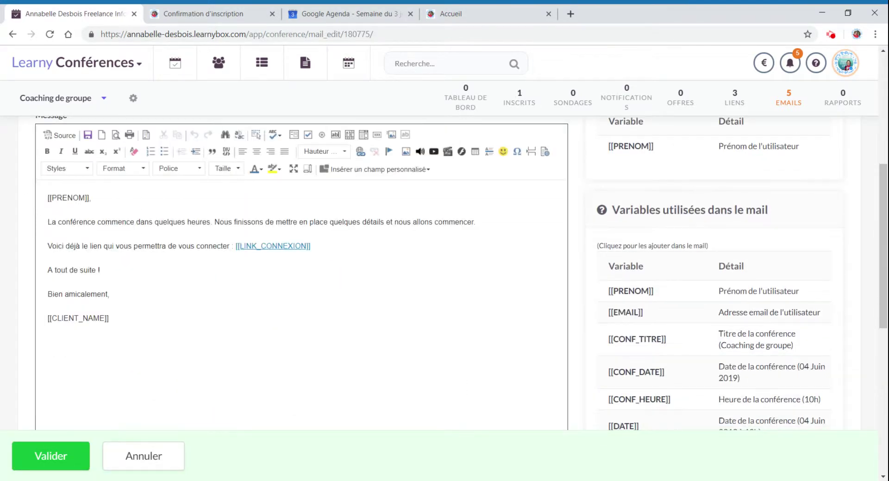
pyautogui.scroll(3, 301, 278)
pyautogui.doubleClick(78, 194)
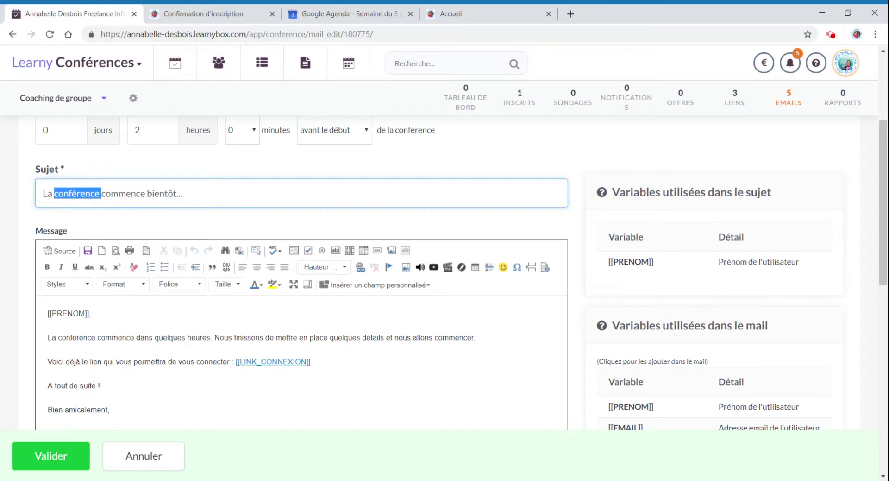
pyautogui.press('BackSpace')
pyautogui.press('BackSpace')
pyautogui.press('BackSpace')
pyautogui.write('e coa')
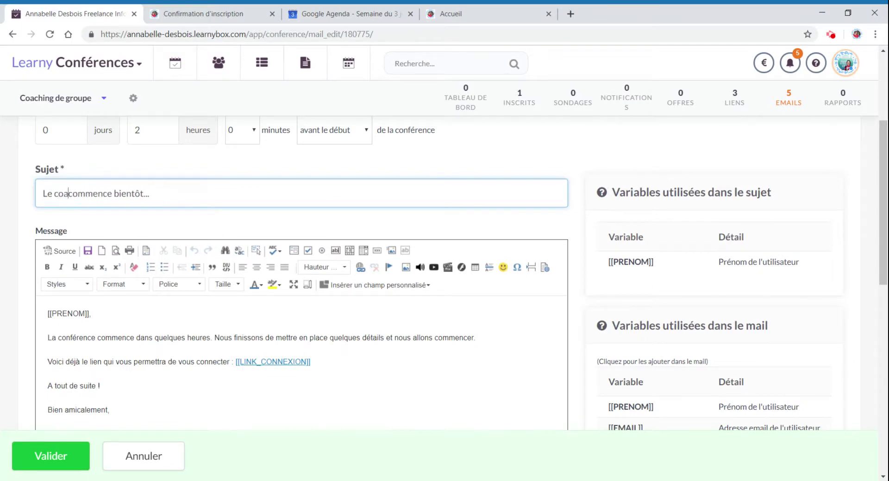
pyautogui.write('ching')
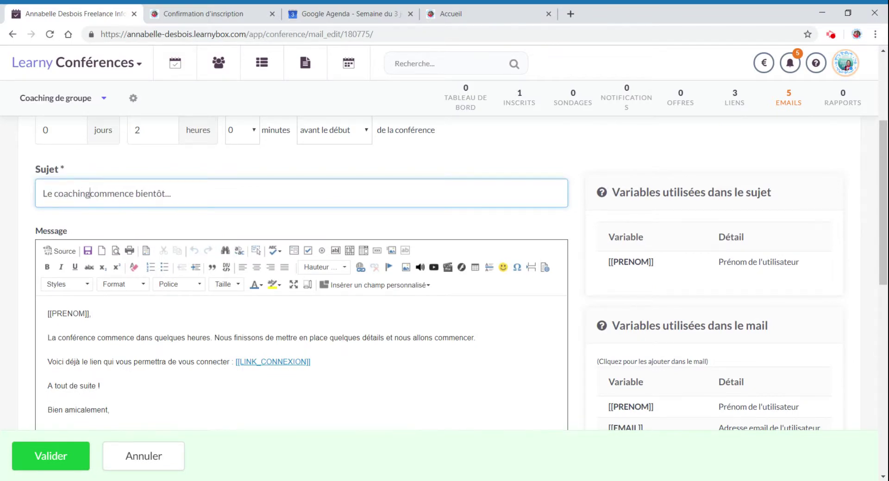
pyautogui.write(' de groupe')
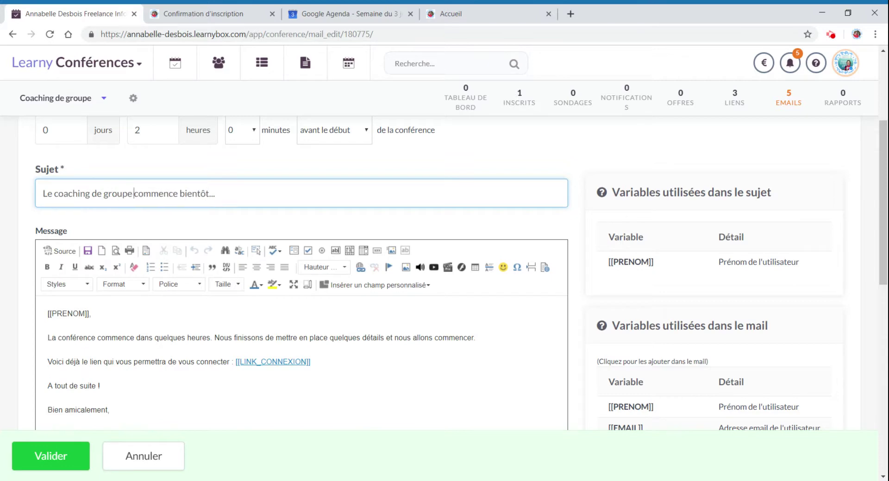
# - Replace "La conférence" with "Le coaching de groupe", copied from the subject, at the start of the message's first sentence
pyautogui.scroll(-1, 301, 278)
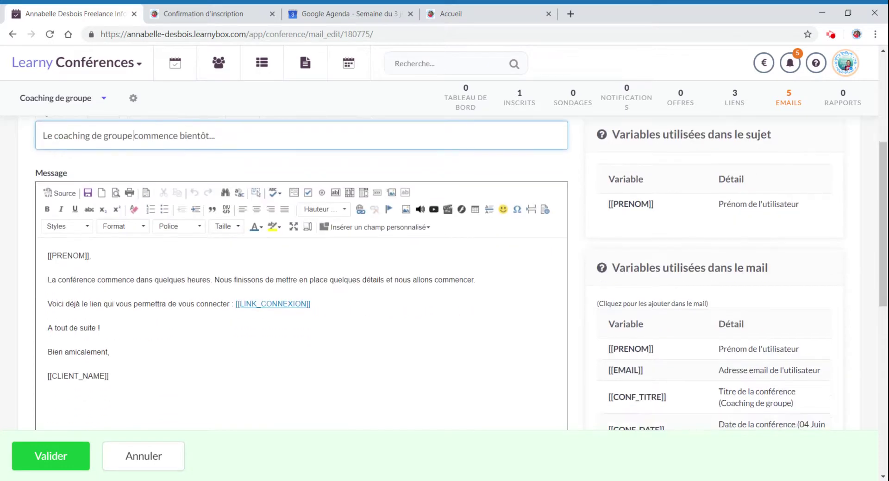
pyautogui.click(87, 279)
pyautogui.moveTo(133, 135); pyautogui.dragTo(2, 141)
pyautogui.hotkey('ctrl', 'c')
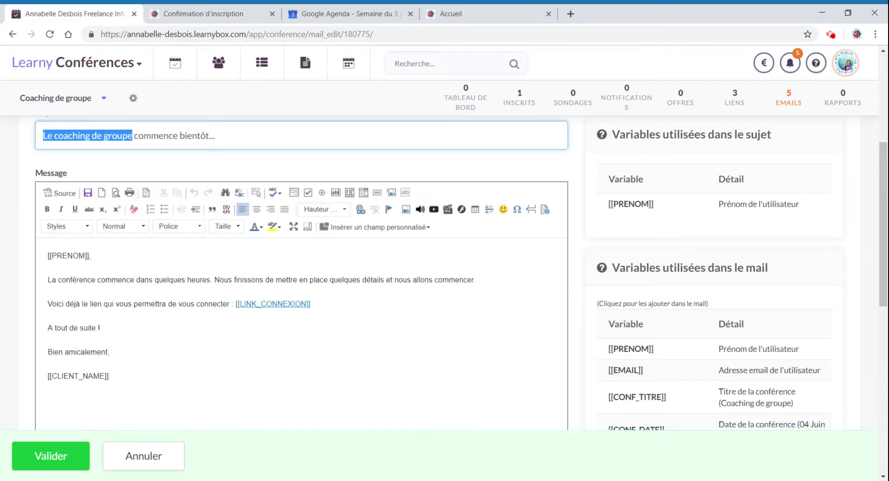
pyautogui.moveTo(96, 279); pyautogui.dragTo(10, 276)
pyautogui.hotkey('ctrl', 'v')
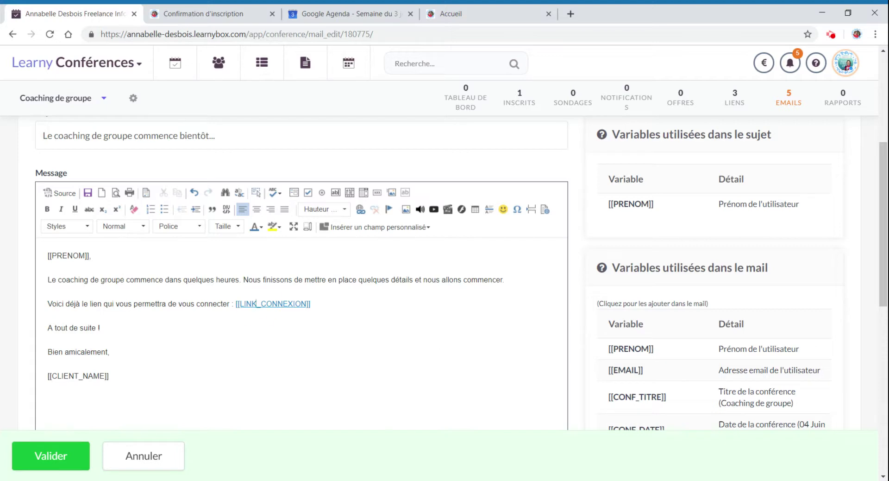
# - Set the target of the message's [[LINK_CONNEXION]] link to Nouvelle fenêtre (_blank)
pyautogui.click(360, 209)
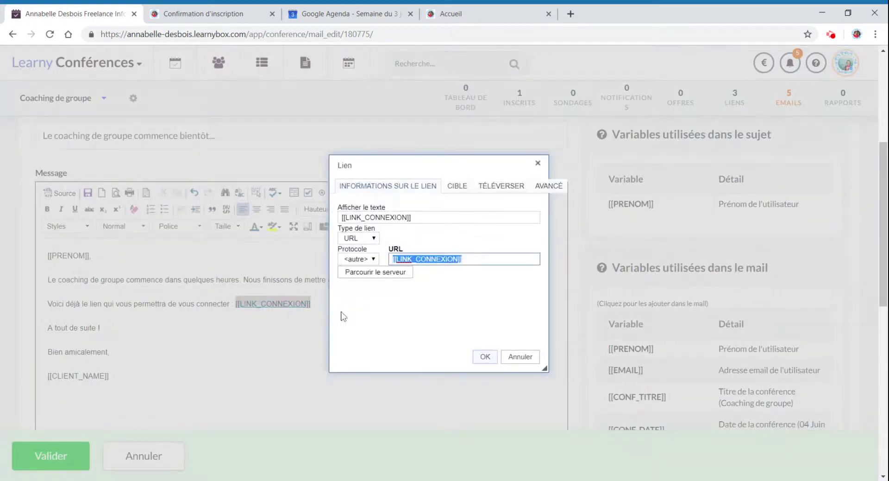
pyautogui.click(457, 187)
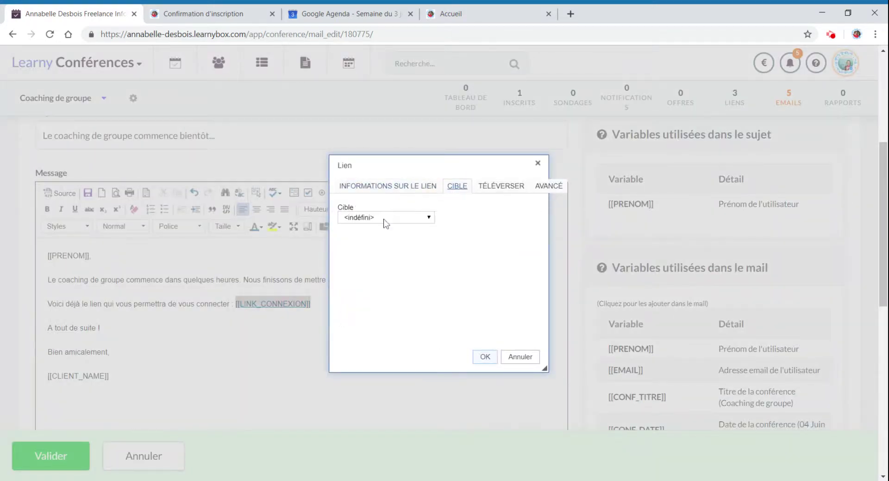
pyautogui.click(356, 245)
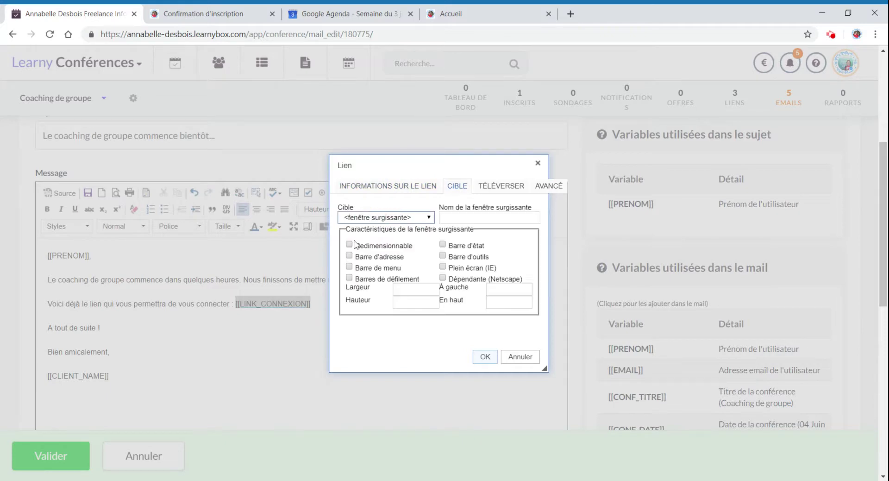
pyautogui.click(387, 218)
pyautogui.click(366, 258)
pyautogui.click(486, 356)
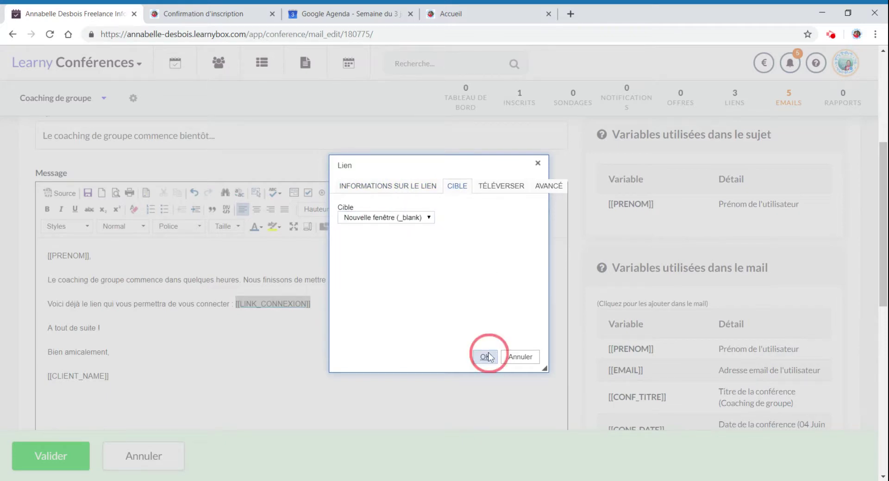
# - Set the font of the whole two-hour reminder message to Trebuchet MS
pyautogui.moveTo(111, 378); pyautogui.dragTo(3, 229)
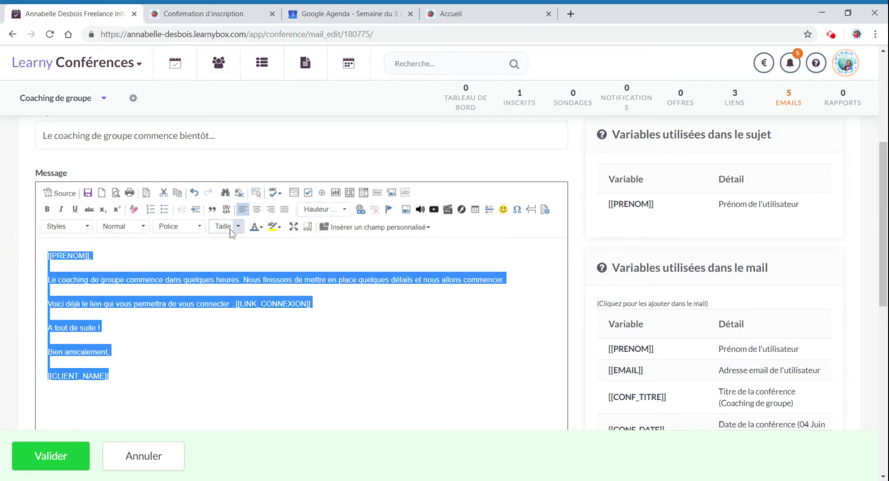
pyautogui.click(199, 226)
pyautogui.scroll(-3, 204, 298)
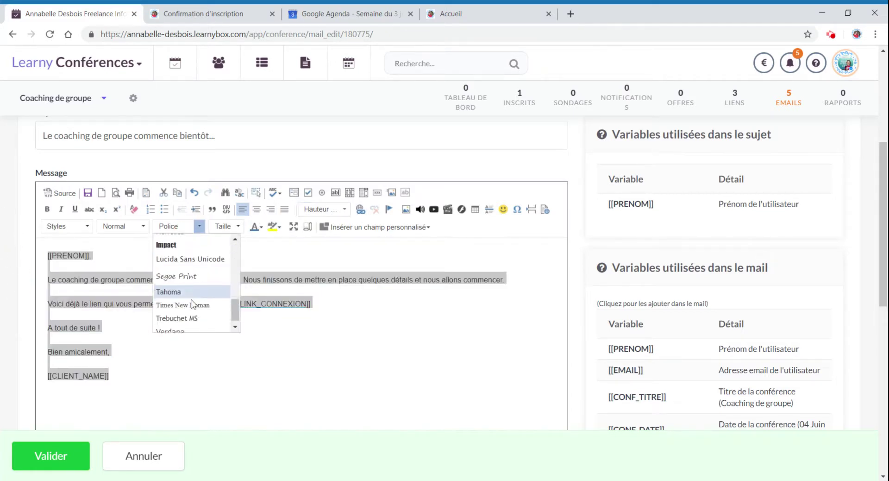
pyautogui.click(184, 311)
# - Colour the whole two-hour reminder message violet-blue #3300ff and save the email
pyautogui.click(255, 226)
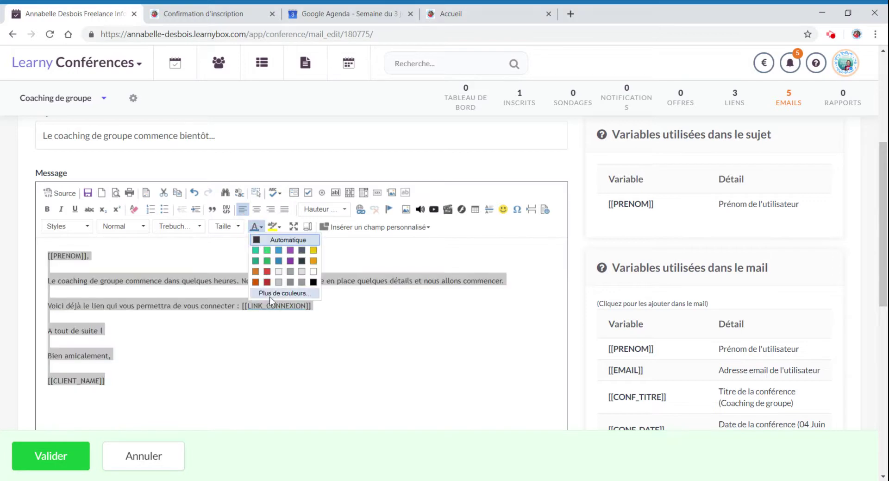
pyautogui.click(271, 296)
pyautogui.click(385, 249)
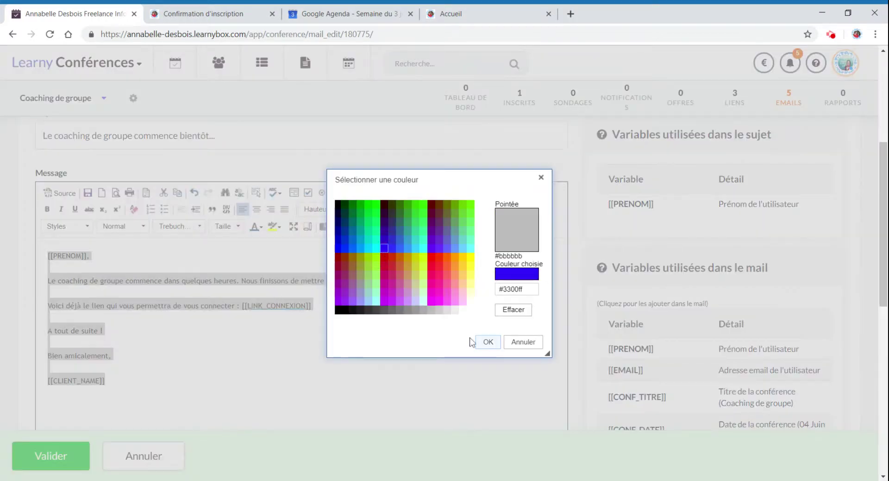
pyautogui.click(479, 342)
pyautogui.scroll(-4, 324, 361)
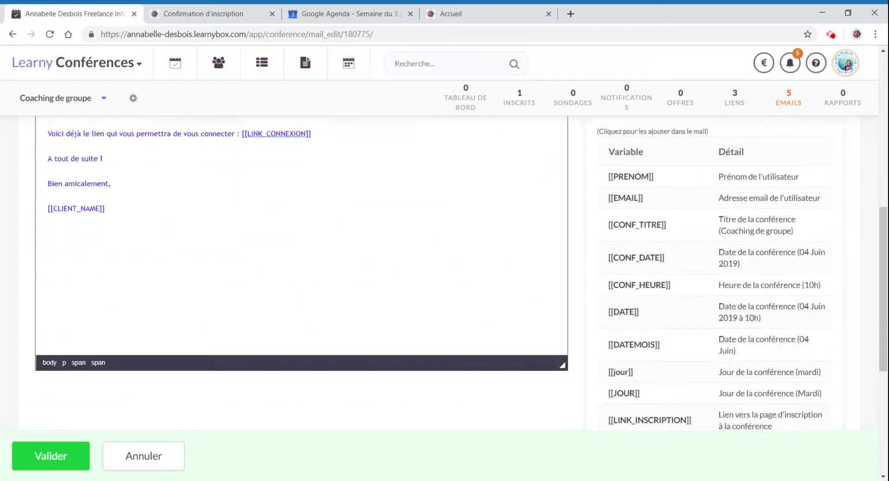
pyautogui.click(70, 455)
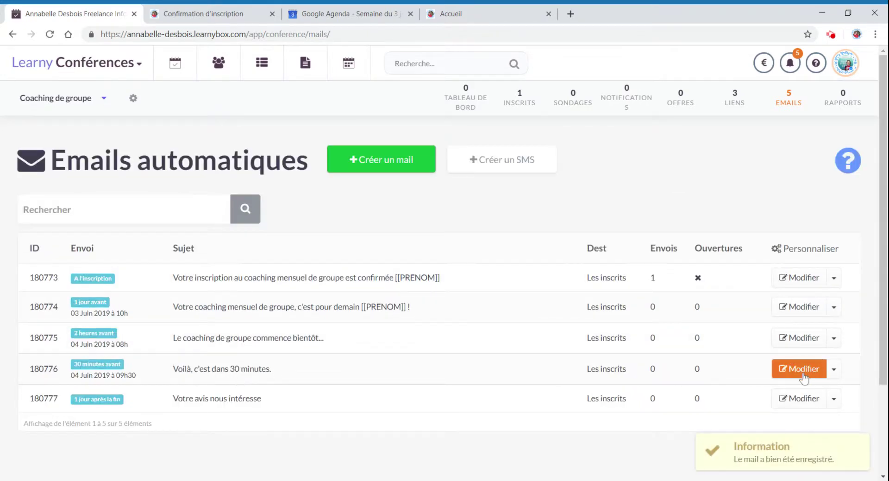
# - Open the 30-minutes-before email for editing and change "Moi je suis prêt." to "Moi je suis prête." in its message
pyautogui.click(801, 369)
pyautogui.scroll(-4, 297, 360)
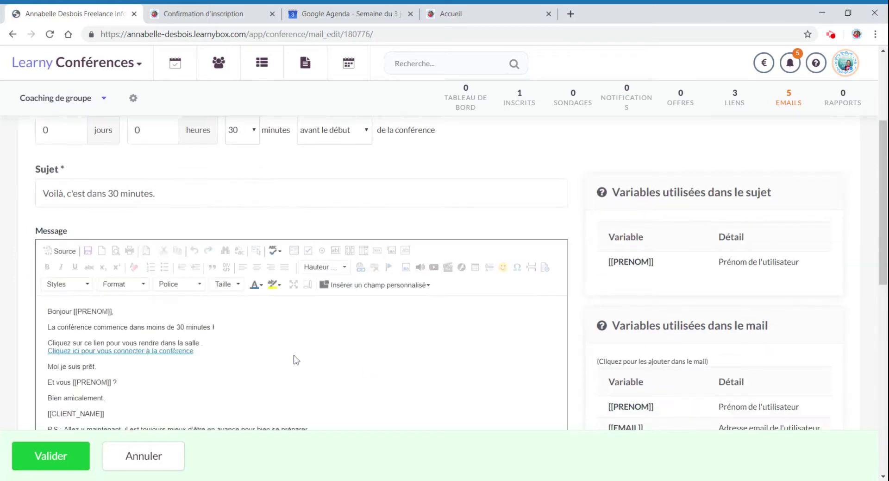
pyautogui.scroll(-4, 294, 360)
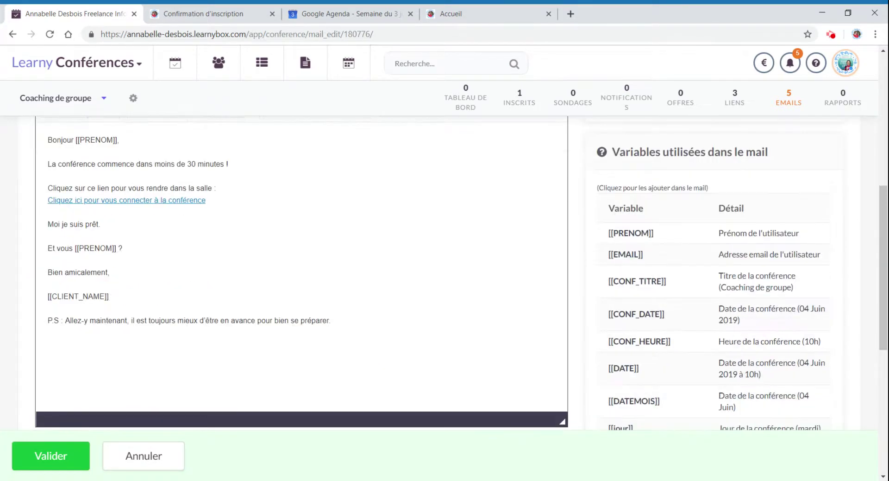
pyautogui.moveTo(331, 320); pyautogui.dragTo(20, 139)
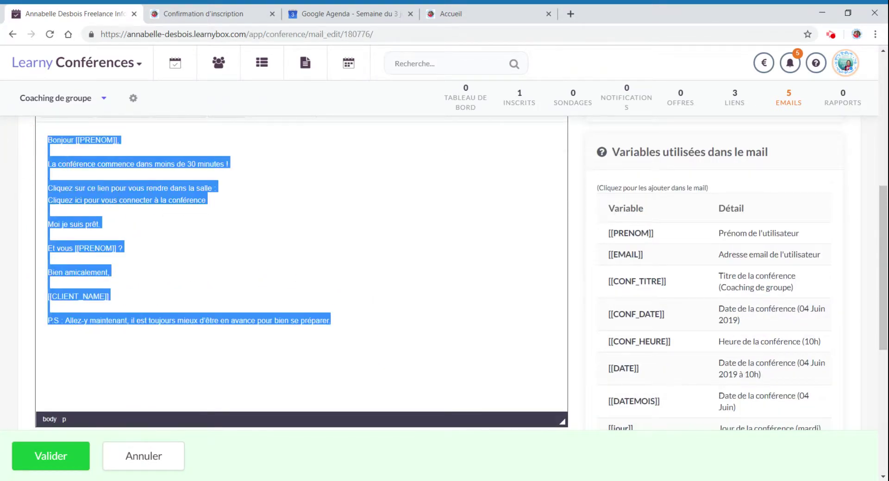
pyautogui.click(136, 234)
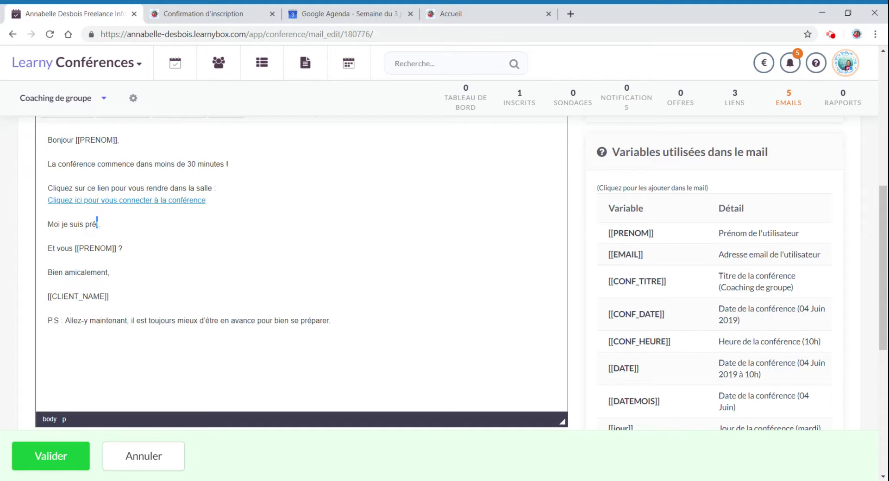
# - Colour the whole 30-minute reminder message violet-blue #3300ff
pyautogui.moveTo(331, 320); pyautogui.dragTo(6, 140)
pyautogui.scroll(2, 218, 207)
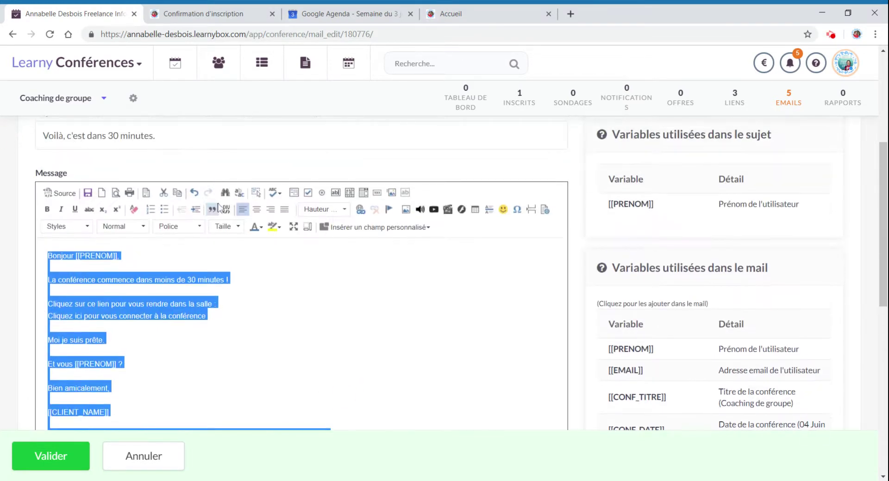
pyautogui.click(255, 227)
pyautogui.click(285, 293)
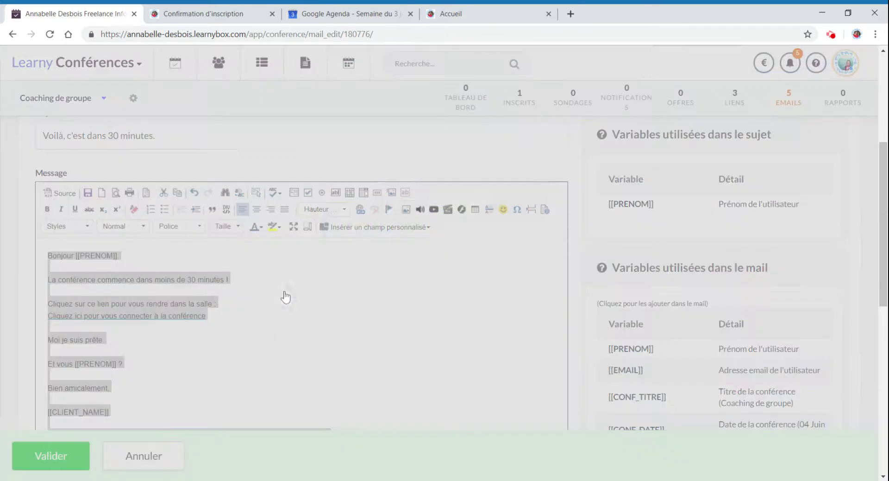
pyautogui.click(385, 248)
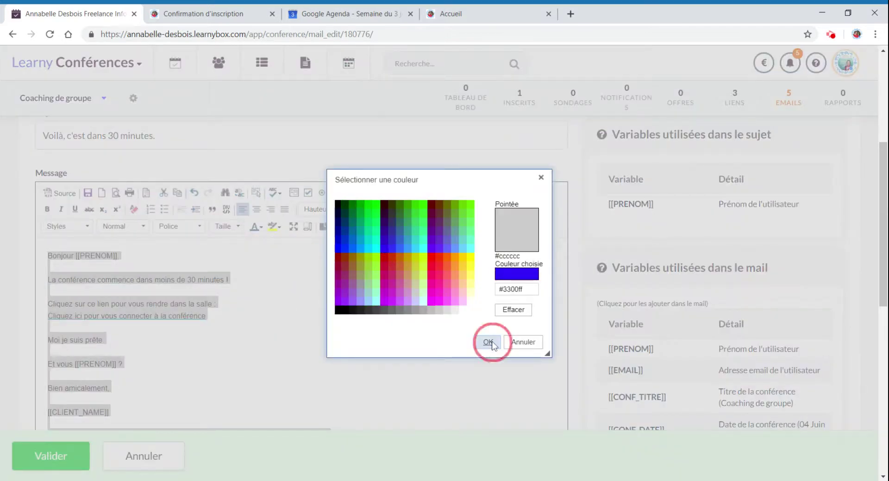
pyautogui.click(489, 341)
# - Set the font of the whole 30-minute reminder message to Trebuchet MS
pyautogui.click(199, 226)
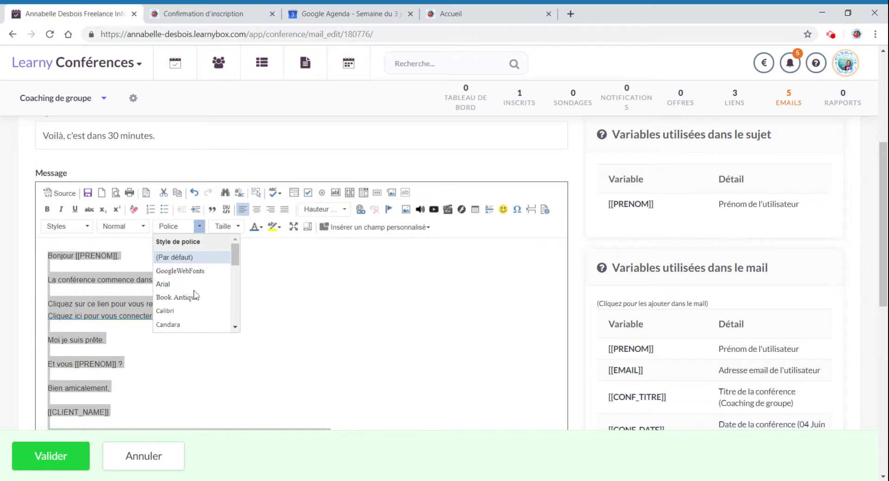
pyautogui.scroll(-5, 195, 296)
pyautogui.click(189, 311)
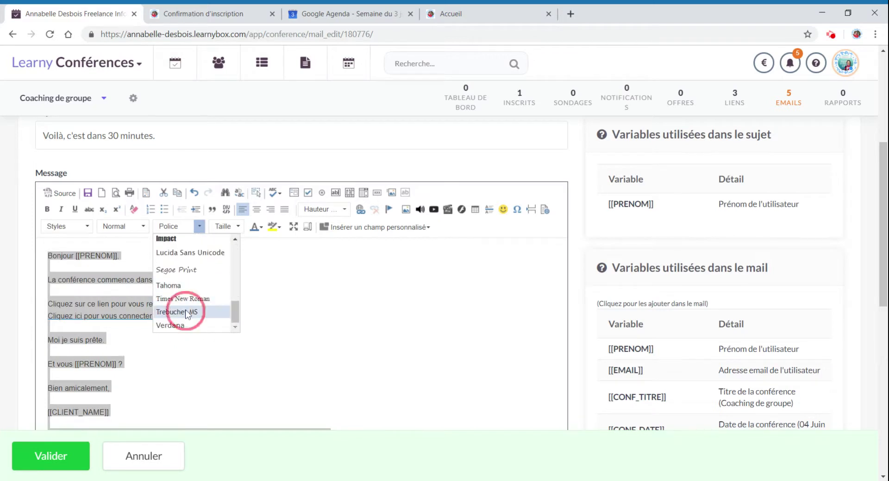
pyautogui.click(78, 280)
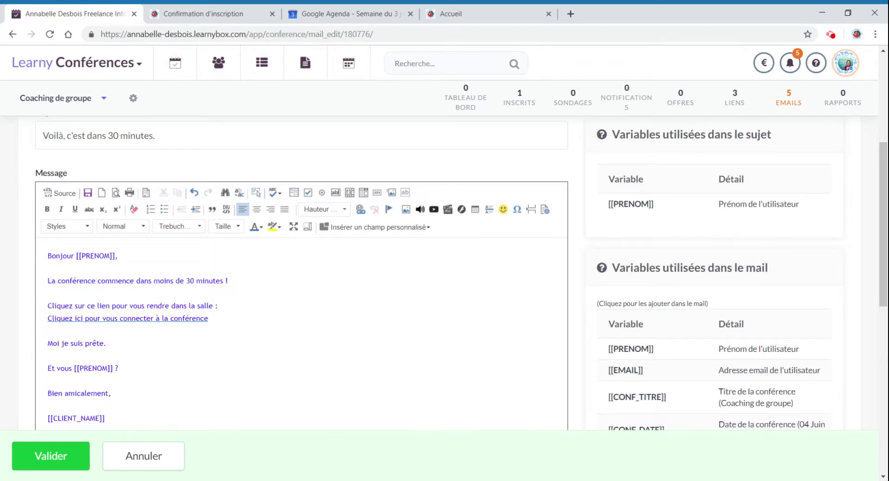
# - Replace "La conférence" with "Le coaching de groupe" in the opening sentence of the 30-minute reminder message and save the email
pyautogui.moveTo(96, 280); pyautogui.dragTo(10, 278)
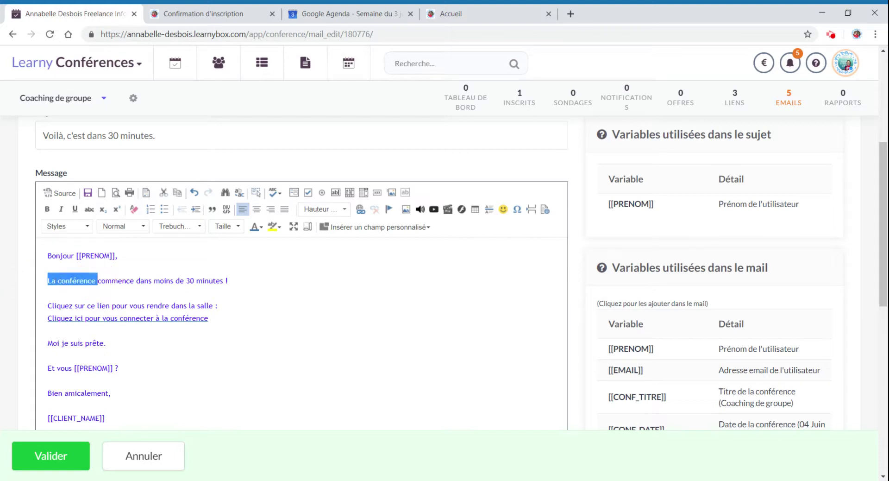
pyautogui.write('Le coaching de groupe')
pyautogui.click(313, 309)
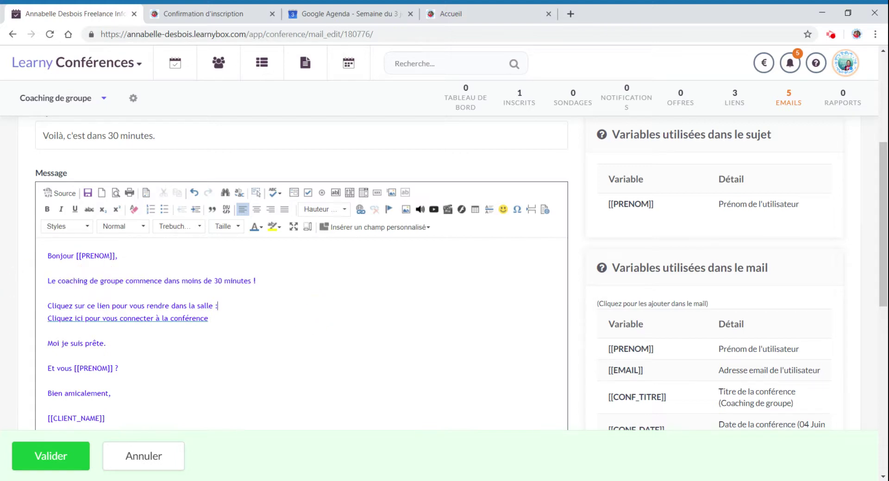
pyautogui.scroll(-3, 301, 278)
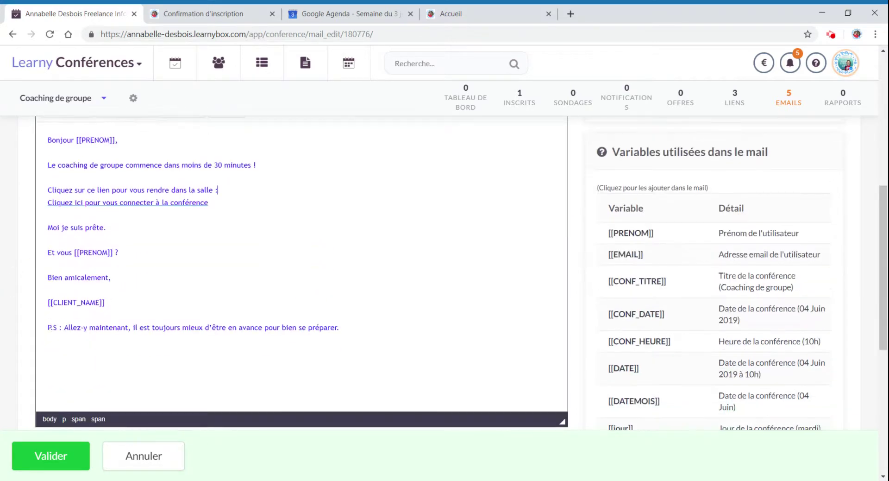
pyautogui.click(49, 456)
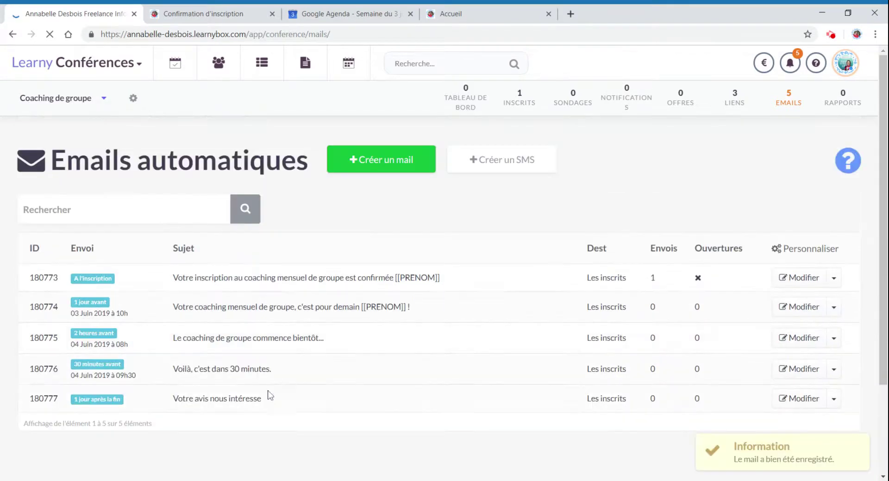
# - Open the one-day-after email for editing and change its subject to "Replay du coaching de groupe, votre avis nous intéresse"
pyautogui.click(802, 403)
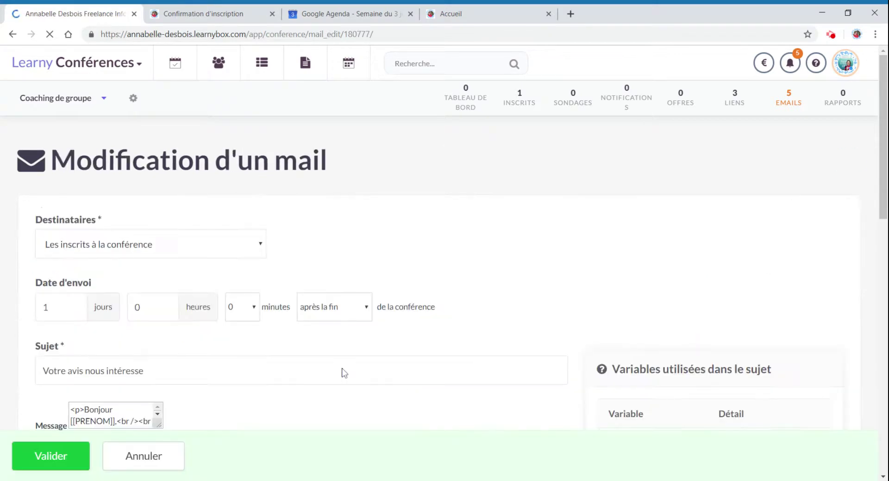
pyautogui.scroll(-3, 190, 306)
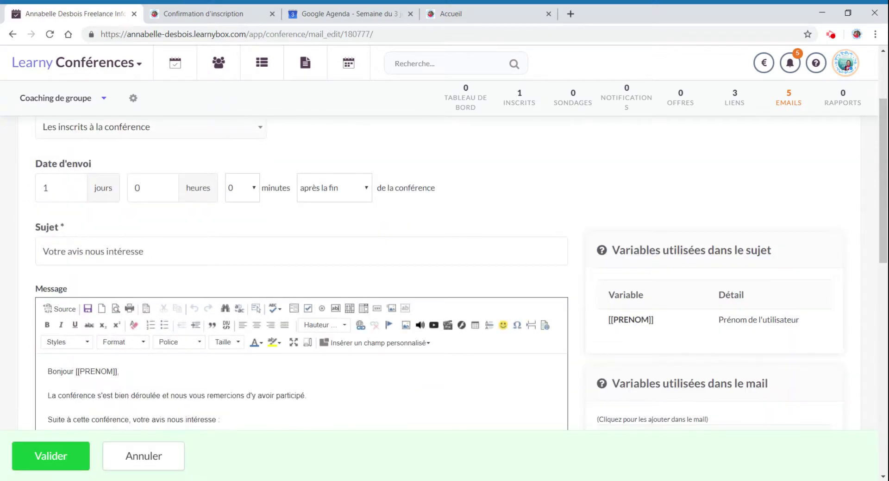
pyautogui.click(43, 251)
pyautogui.write('Replay de')
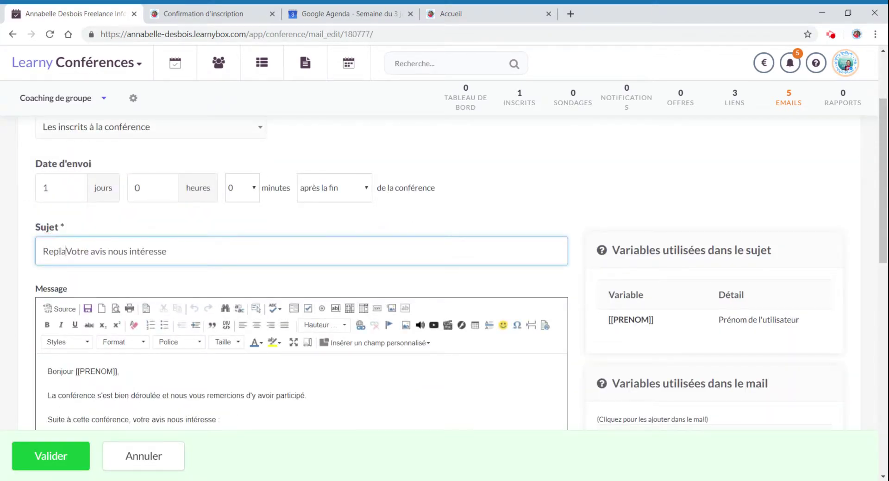
pyautogui.write('Le coaching de groupe')
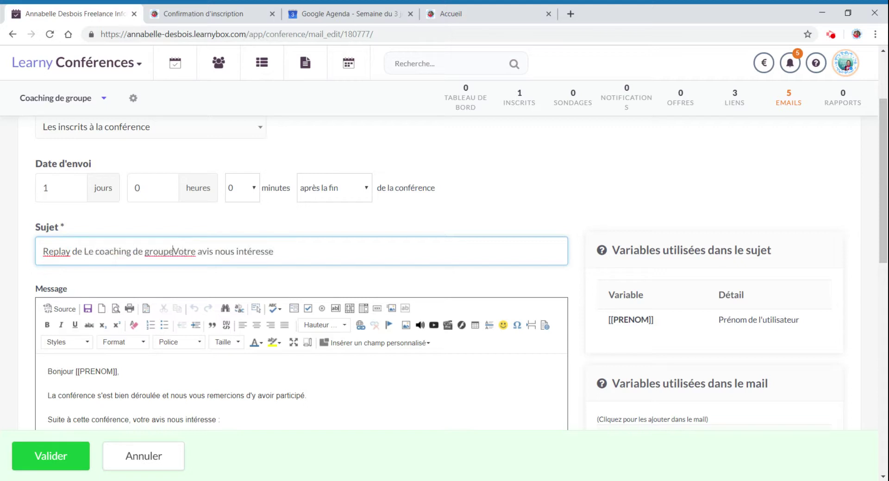
pyautogui.moveTo(94, 251); pyautogui.dragTo(77, 252)
pyautogui.press('BackSpace')
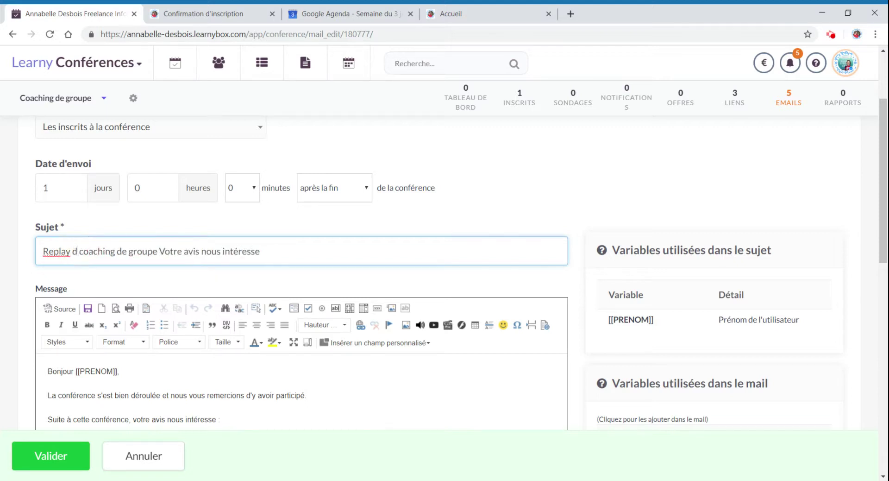
pyautogui.write('upe')
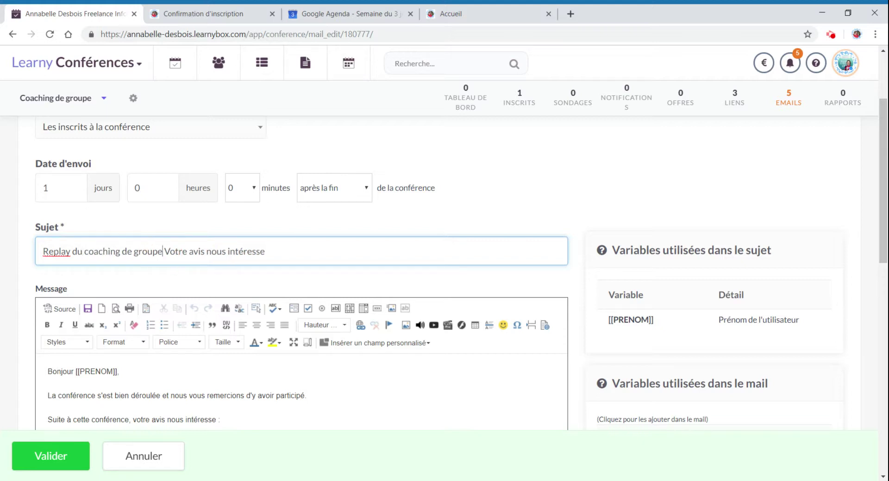
pyautogui.write(',')
pyautogui.moveTo(166, 252); pyautogui.dragTo(172, 251)
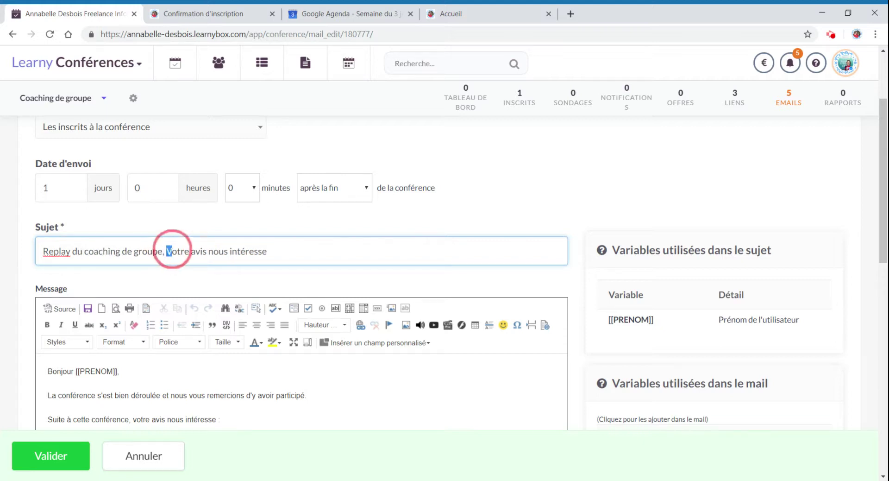
pyautogui.write('v')
# - Colour the whole one-day-after message violet-blue #3300ff
pyautogui.scroll(-4, 273, 273)
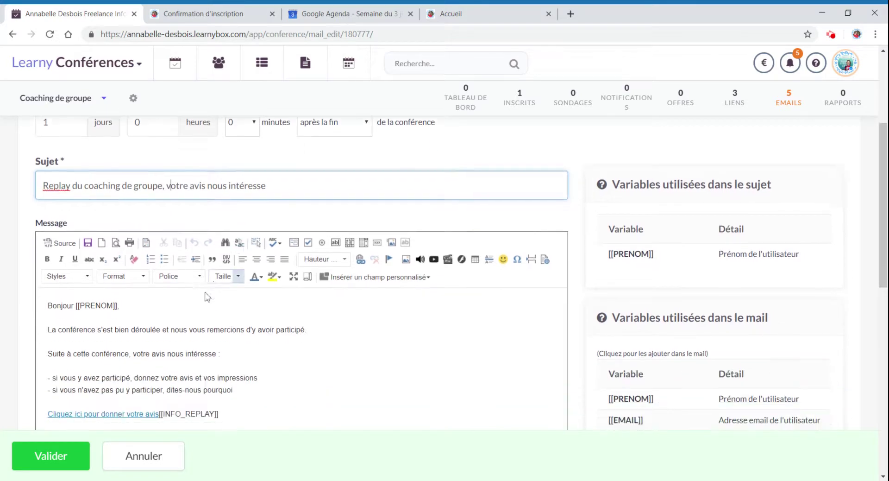
pyautogui.moveTo(111, 355); pyautogui.dragTo(16, 184)
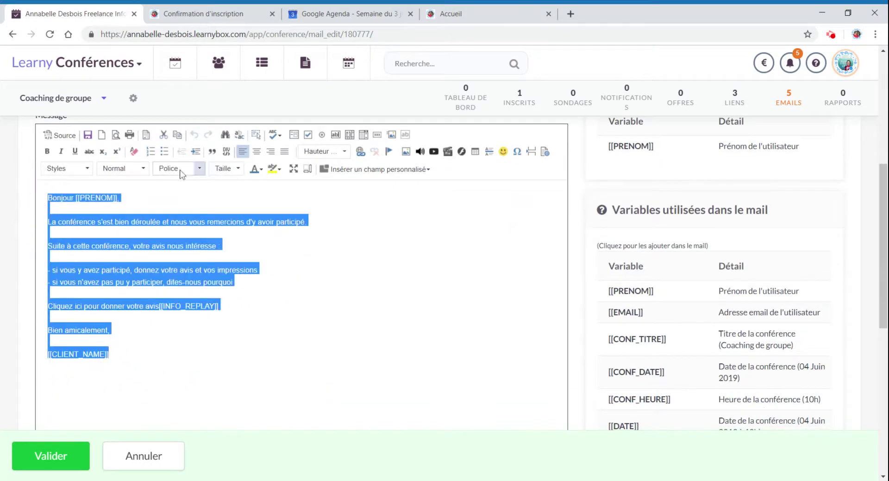
pyautogui.click(256, 171)
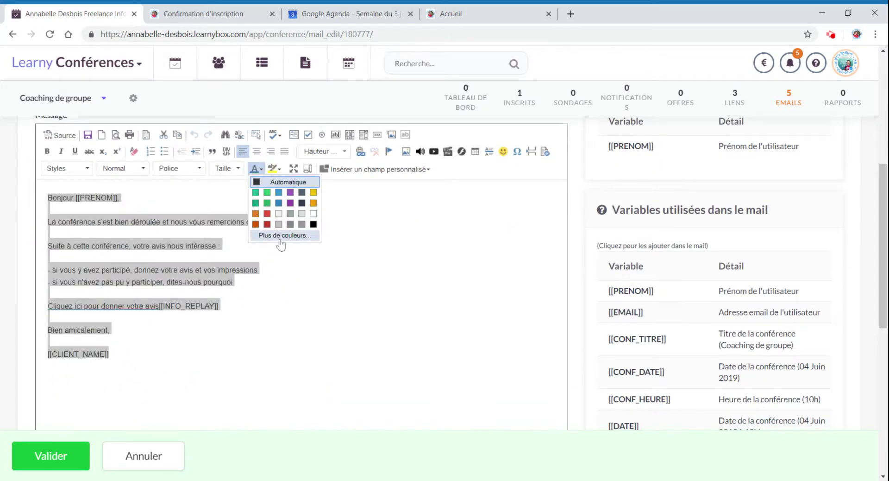
pyautogui.click(281, 235)
pyautogui.click(385, 250)
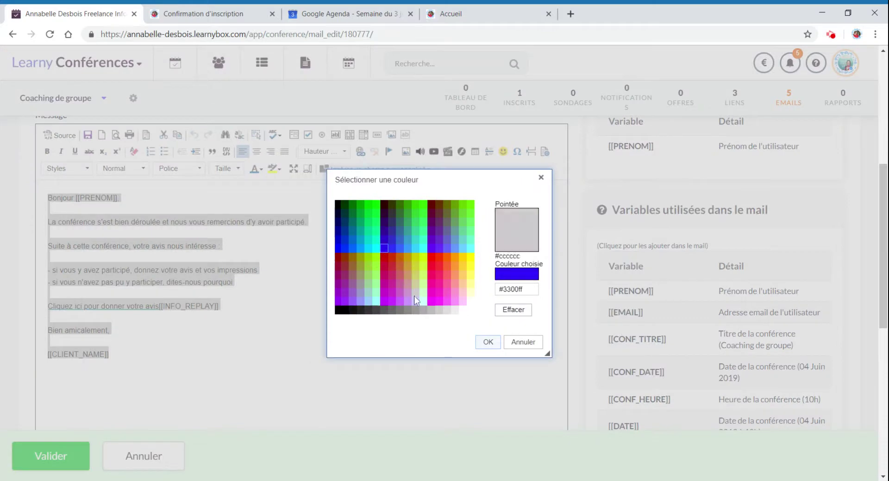
pyautogui.click(487, 342)
pyautogui.click(217, 306)
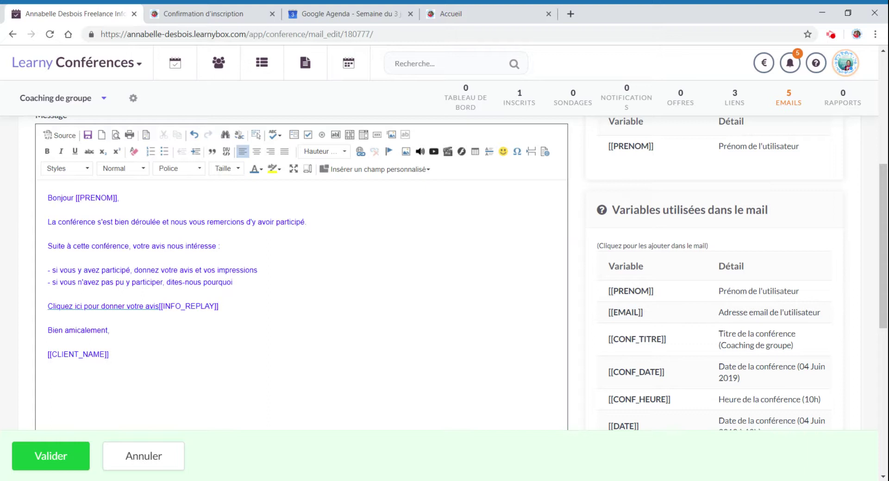
# - Set the whole one-day-after message to the Trebuchet MS font with the violet-blue text colour #3300ff
pyautogui.moveTo(110, 355); pyautogui.dragTo(10, 198)
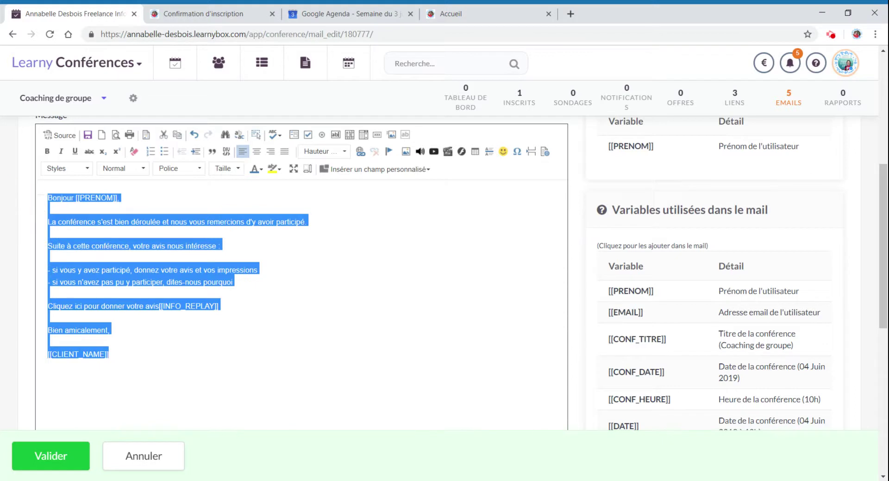
pyautogui.click(204, 169)
pyautogui.scroll(-4, 220, 264)
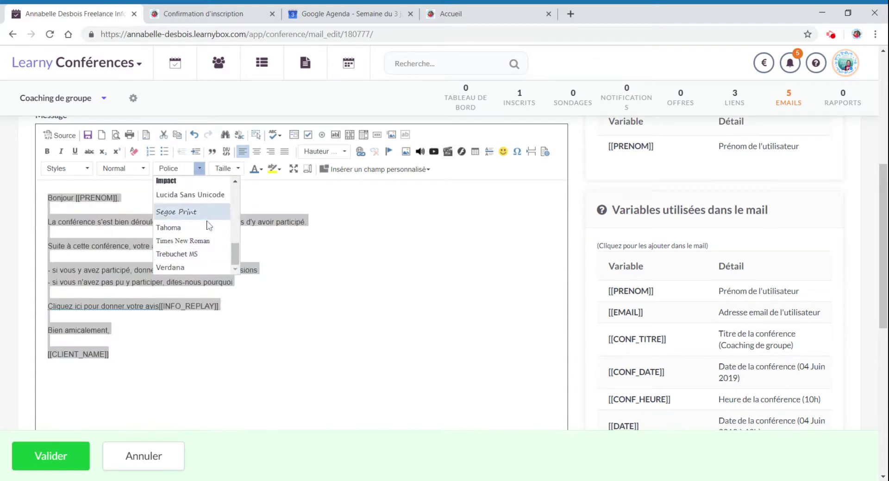
pyautogui.click(195, 254)
pyautogui.click(255, 168)
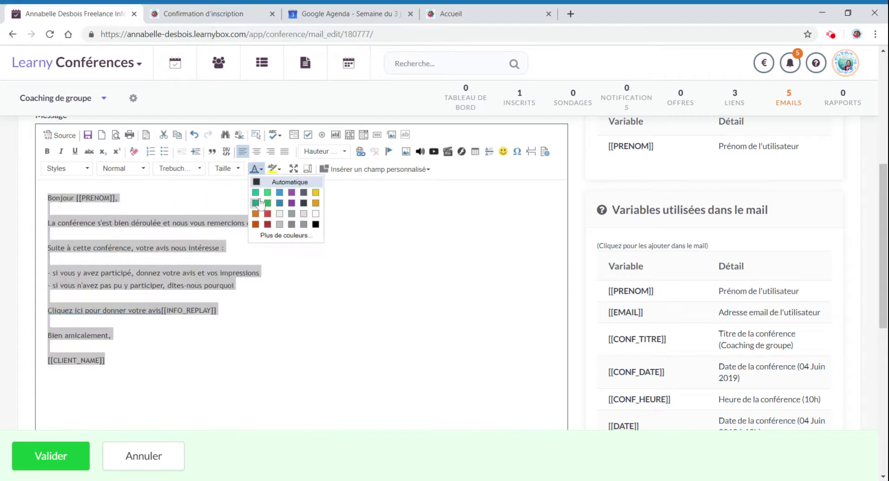
pyautogui.click(286, 235)
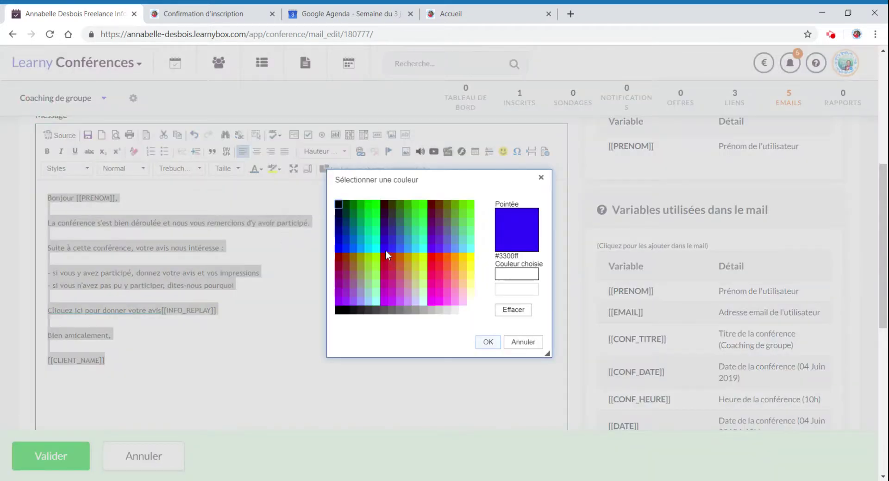
pyautogui.click(384, 248)
pyautogui.click(488, 341)
pyautogui.click(111, 334)
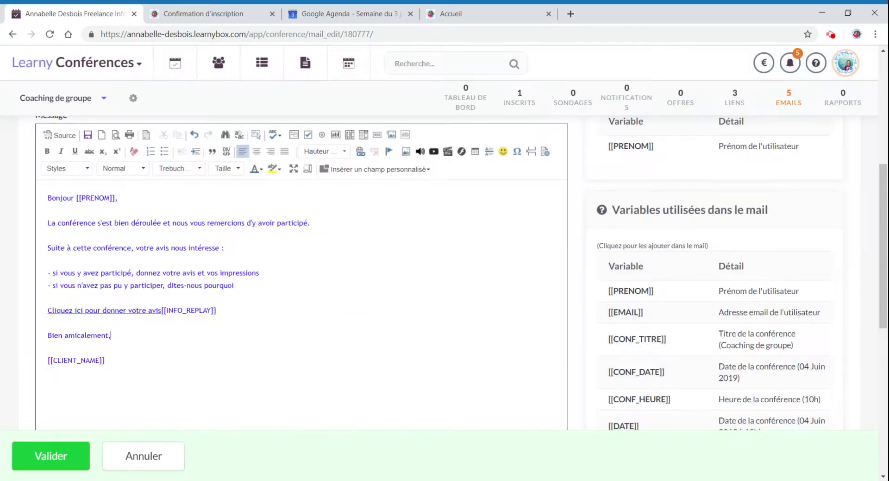
# - Remove the blank line between "Bien amicalement," and [[CLIENT_NAME]] in the one-day-after message and save the email
pyautogui.scroll(-8, 675, 369)
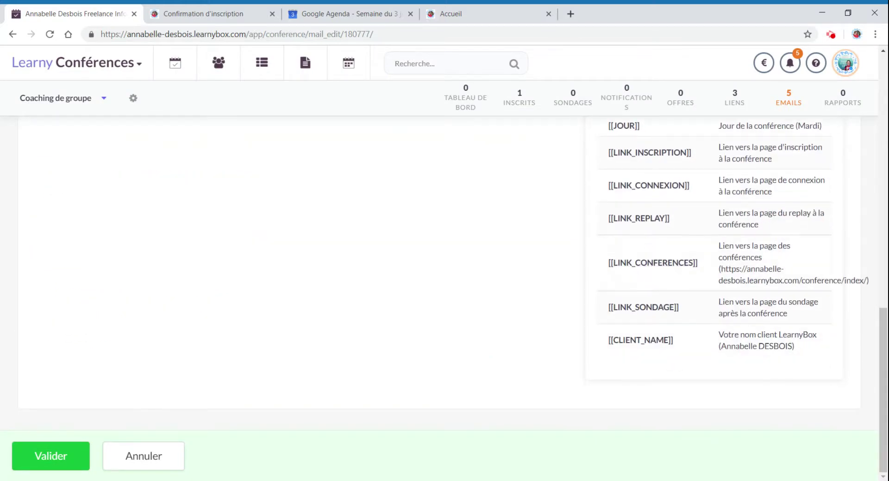
pyautogui.scroll(8, 695, 354)
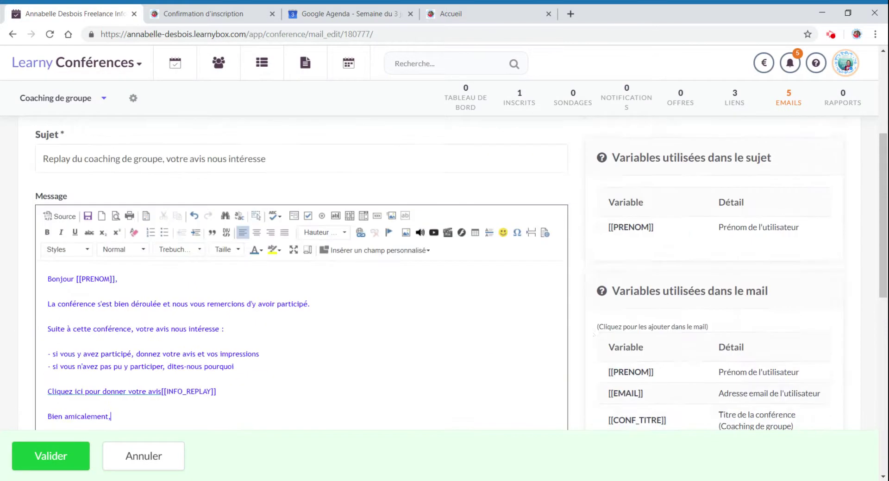
pyautogui.scroll(-3, 695, 354)
pyautogui.scroll(1, 461, 272)
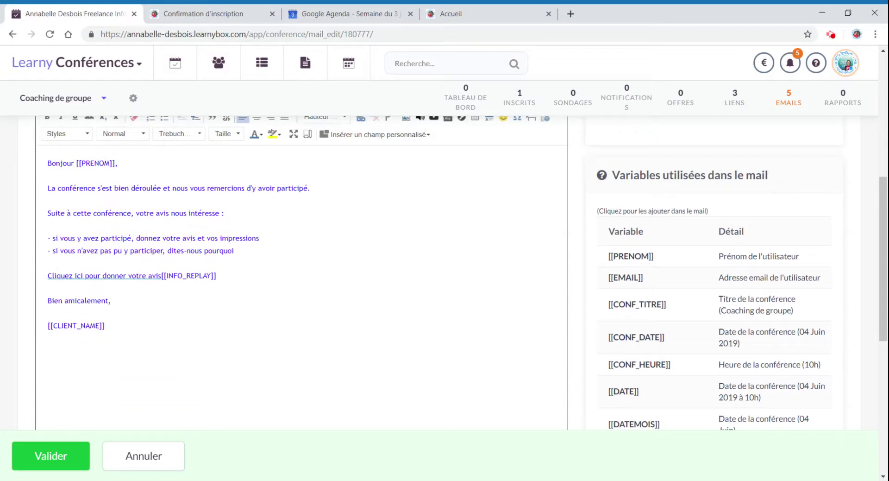
pyautogui.press('BackSpace')
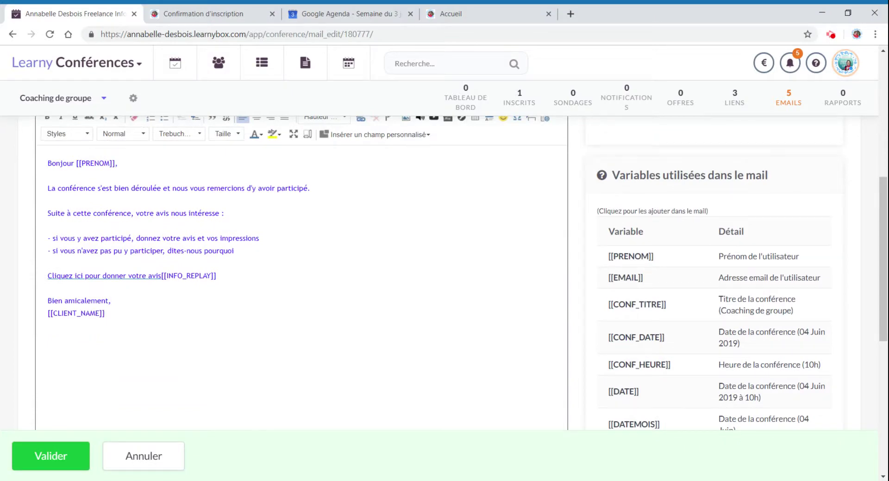
pyautogui.click(72, 457)
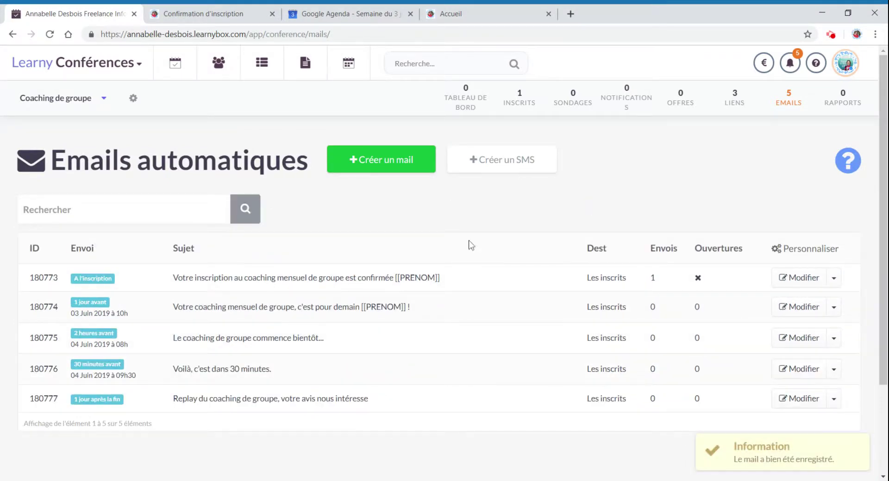
# - Open the dashboard of the Coaching de groupe conference, followed by its list of registrants
pyautogui.click(465, 98)
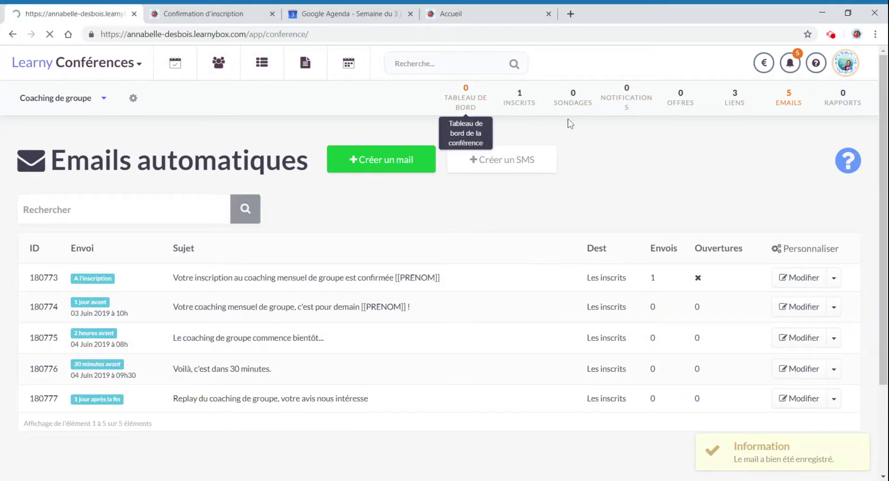
pyautogui.click(519, 100)
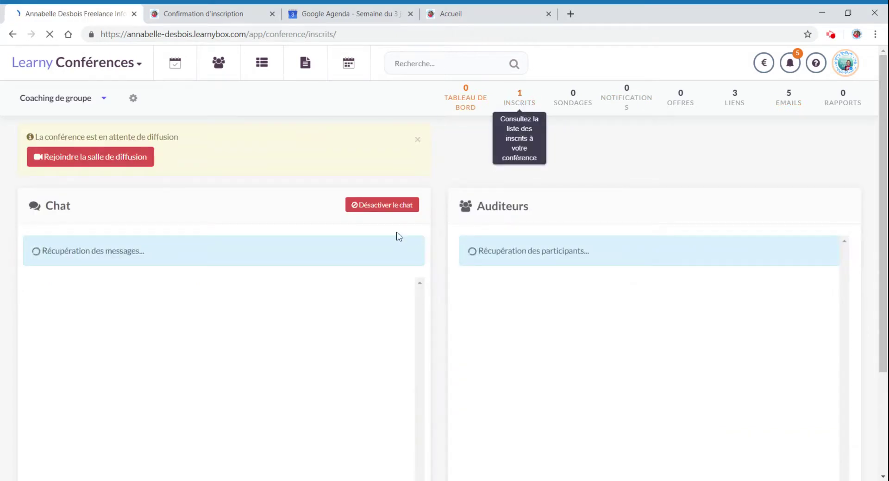